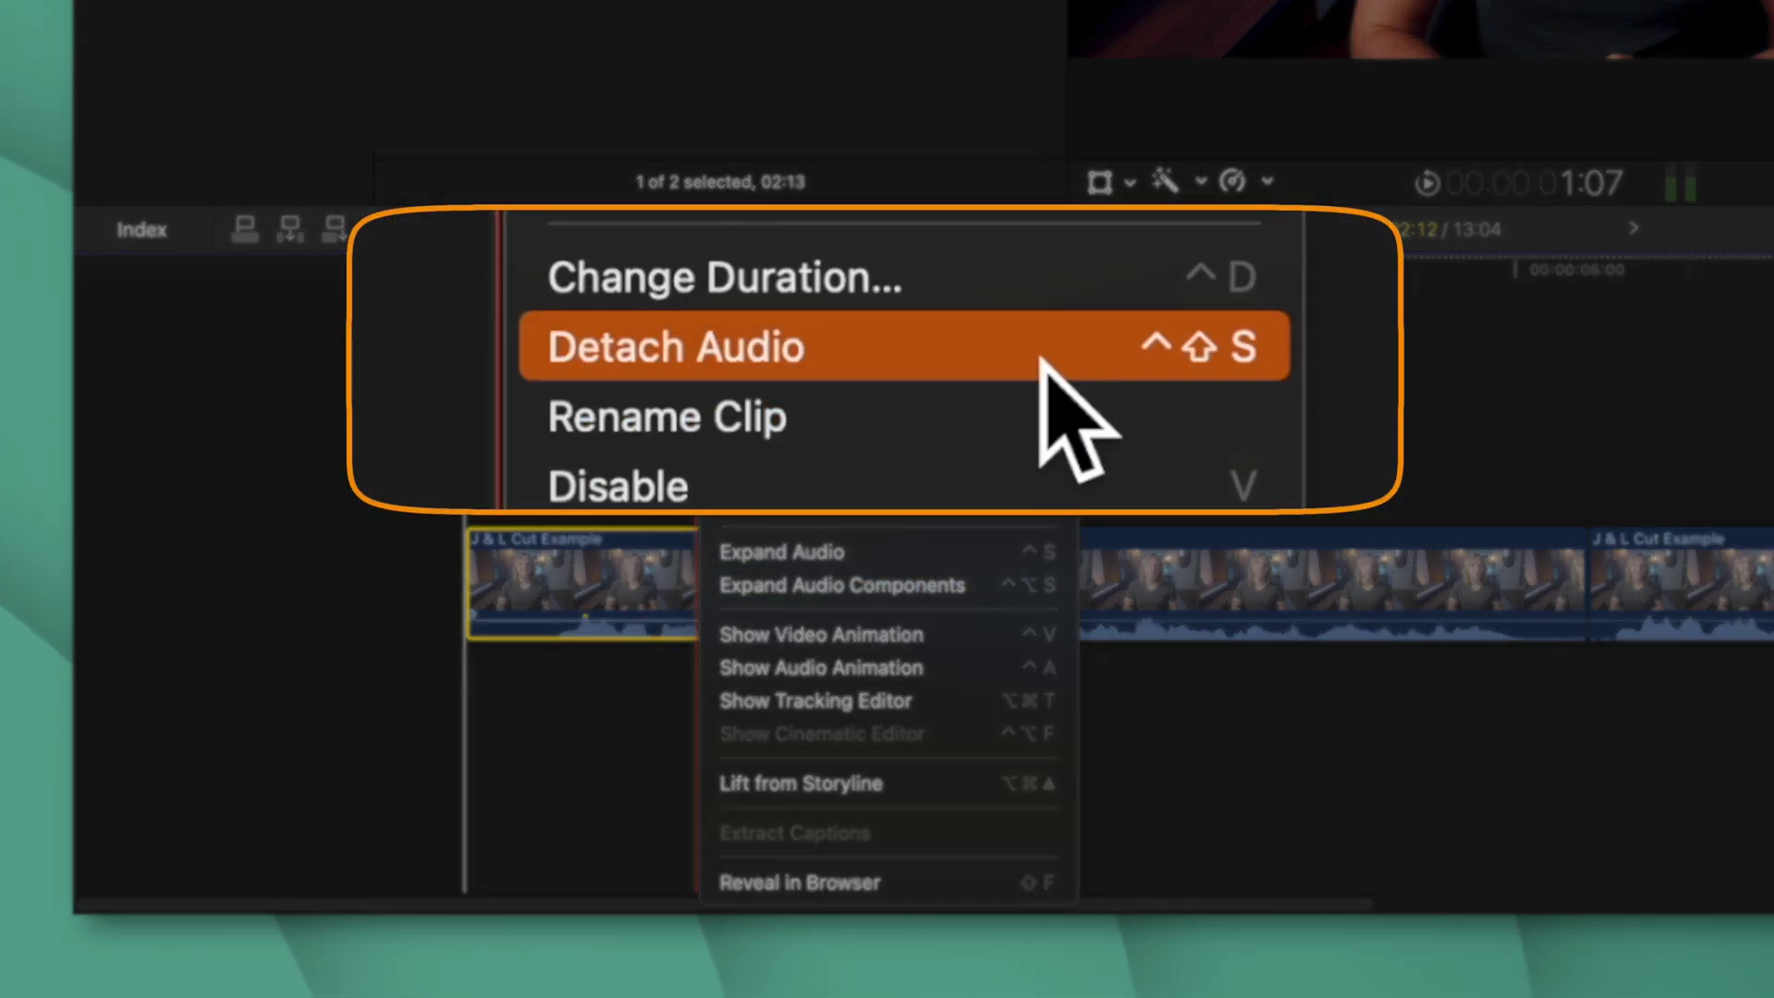
Step: Detach the first J & L Cut Example clip's audio into its own audio clip
click(1042, 362)
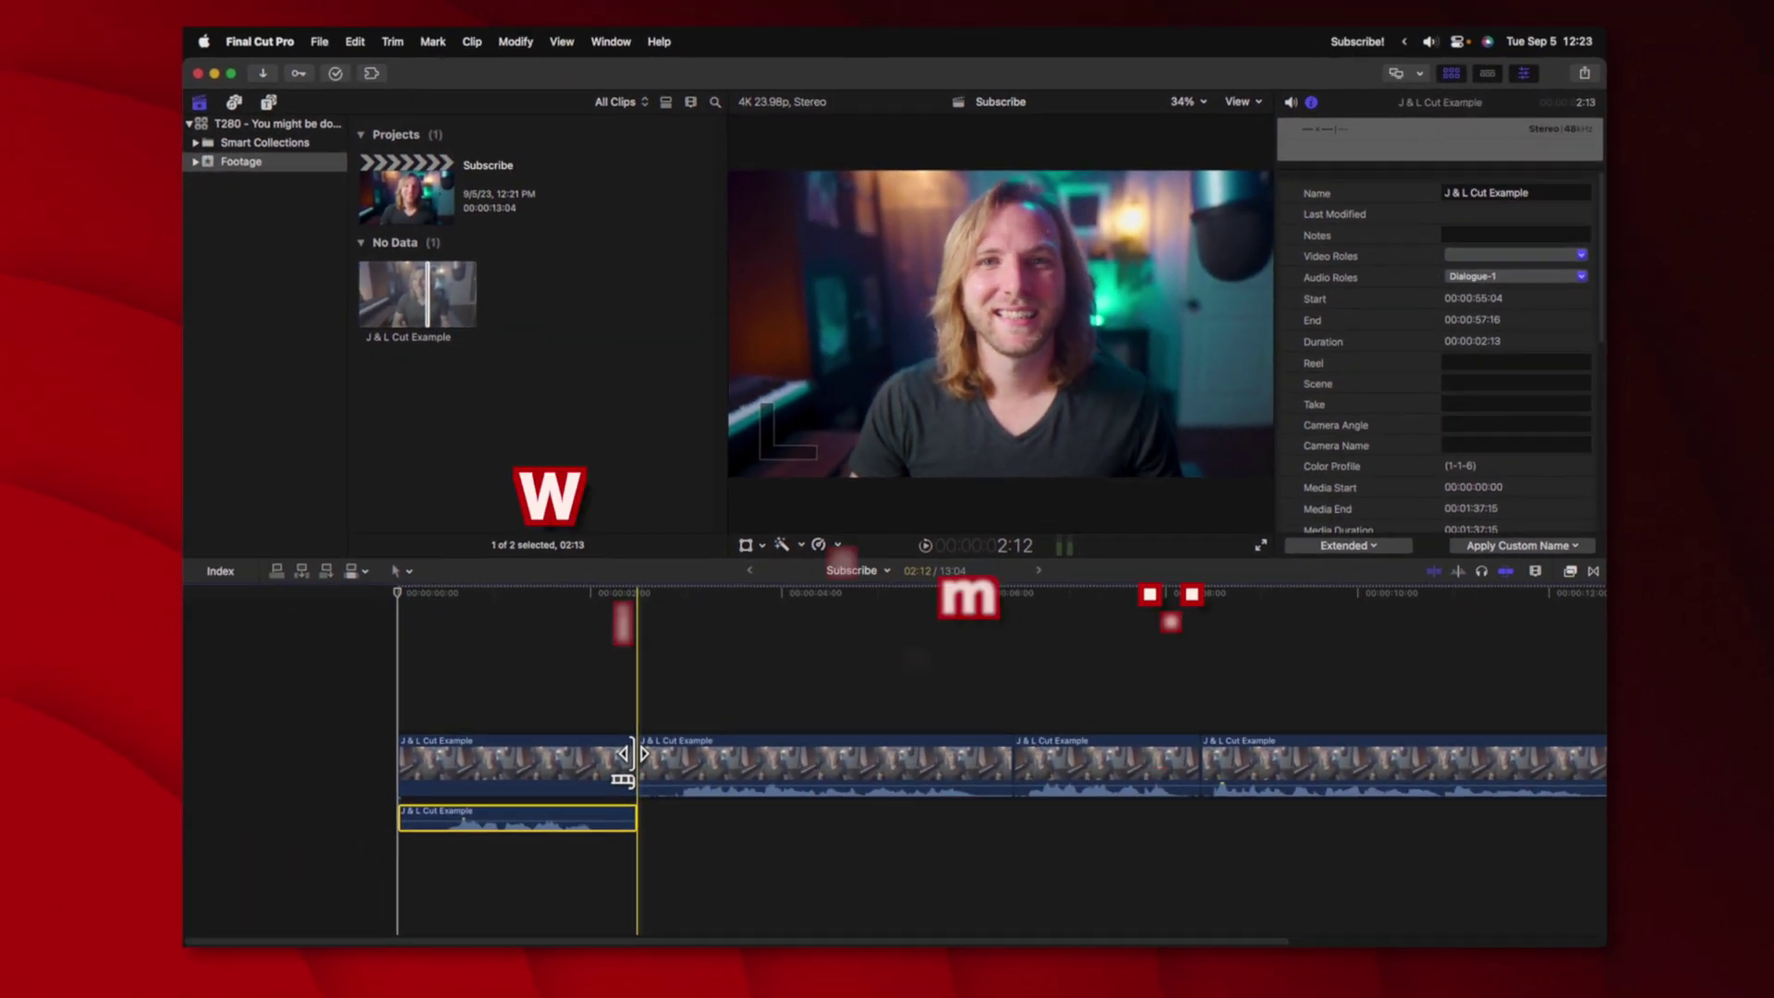
Step: Shorten the first clip's video and trim its detached audio, then try a clip move and undo it
drag(633, 756, 574, 757)
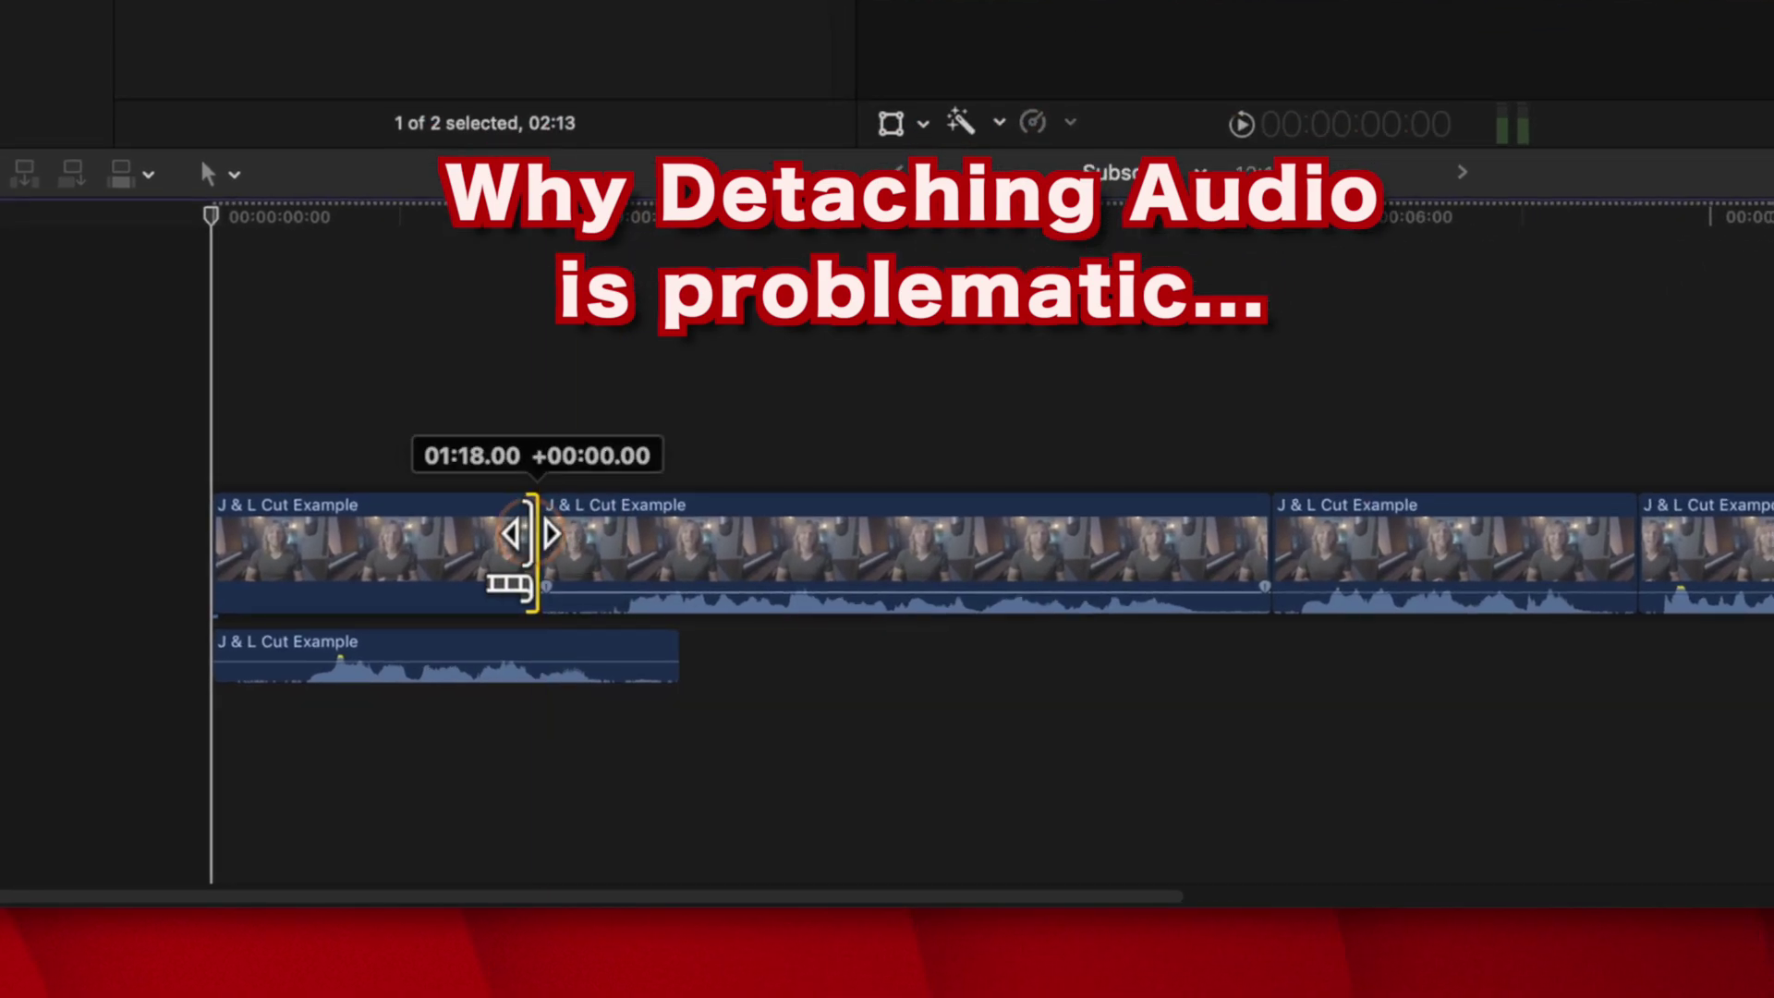
drag(677, 661, 637, 673)
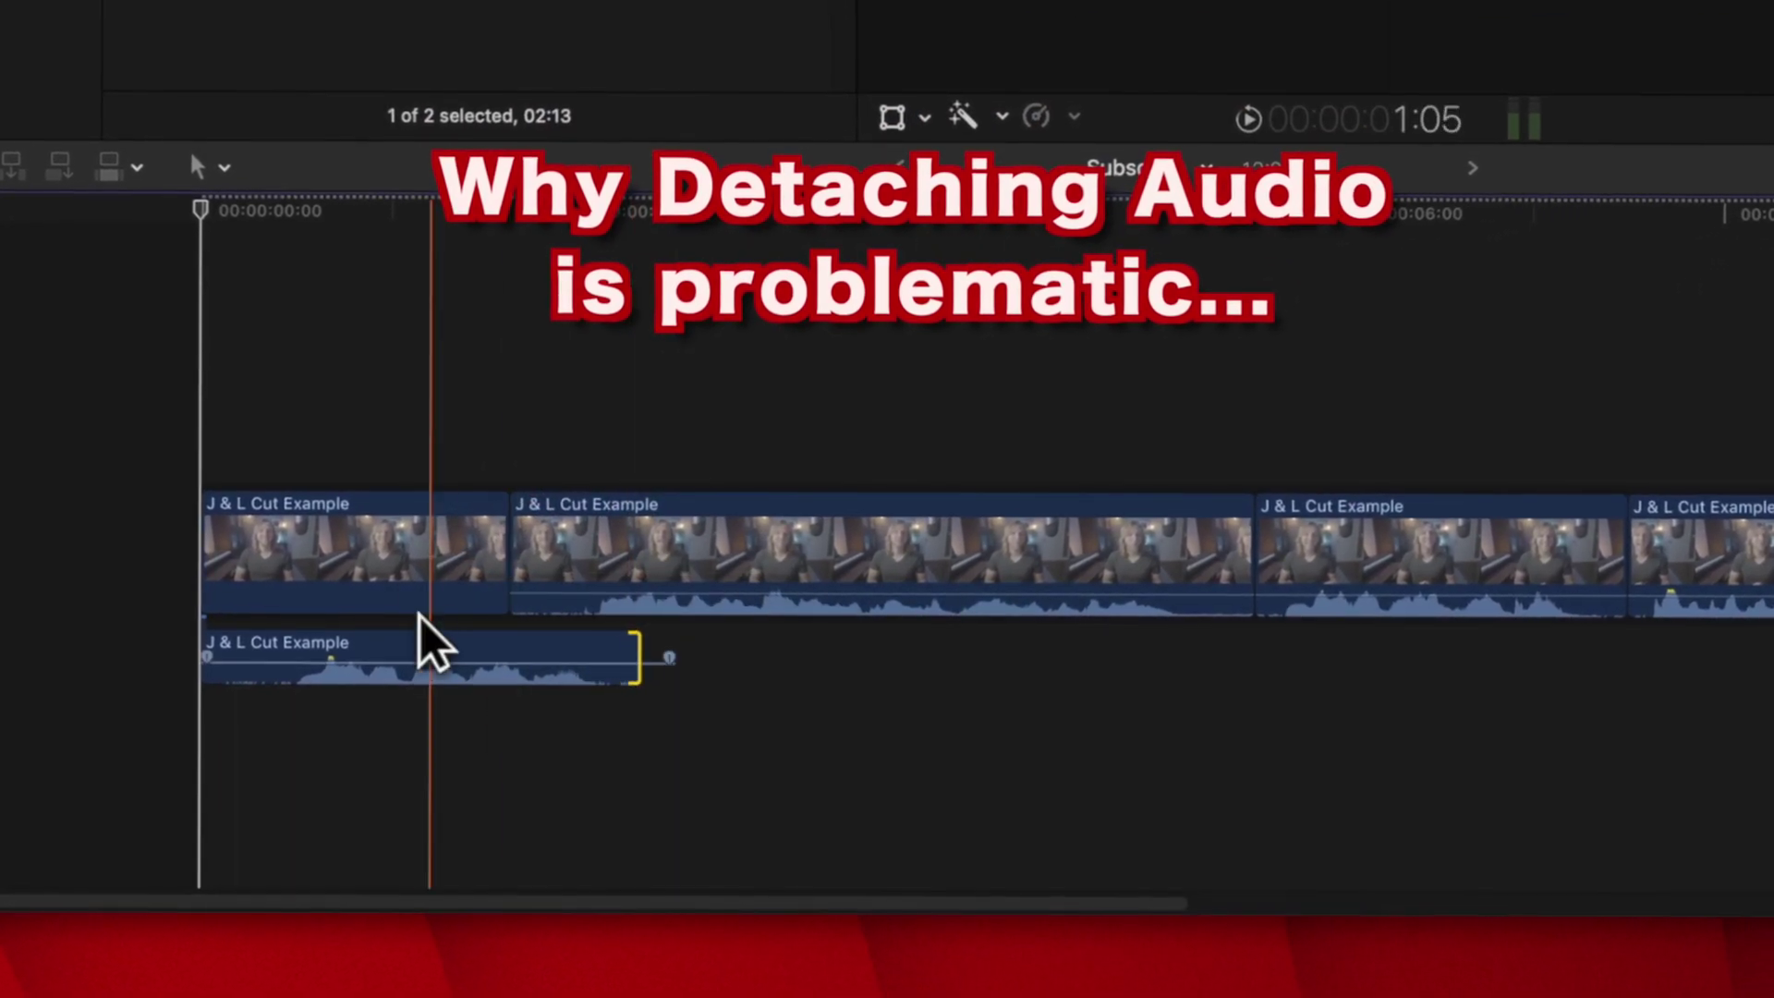
drag(399, 547, 1169, 554)
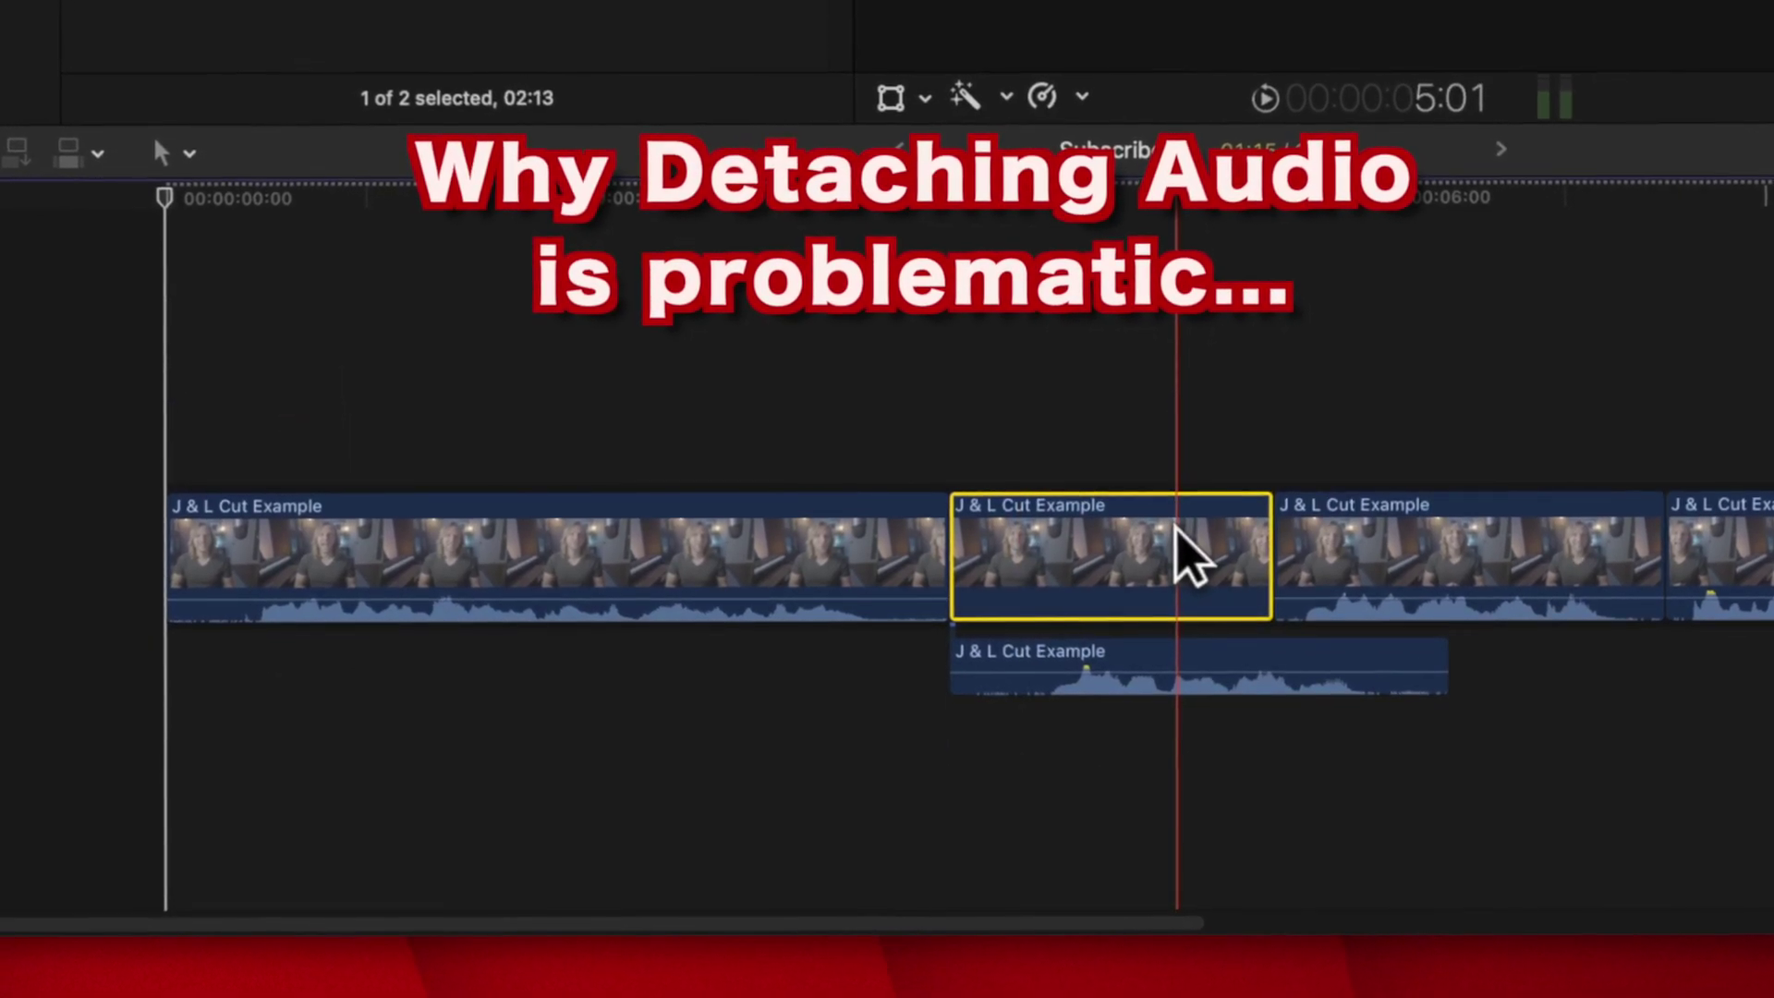
key(grave)
drag(1178, 529, 1394, 507)
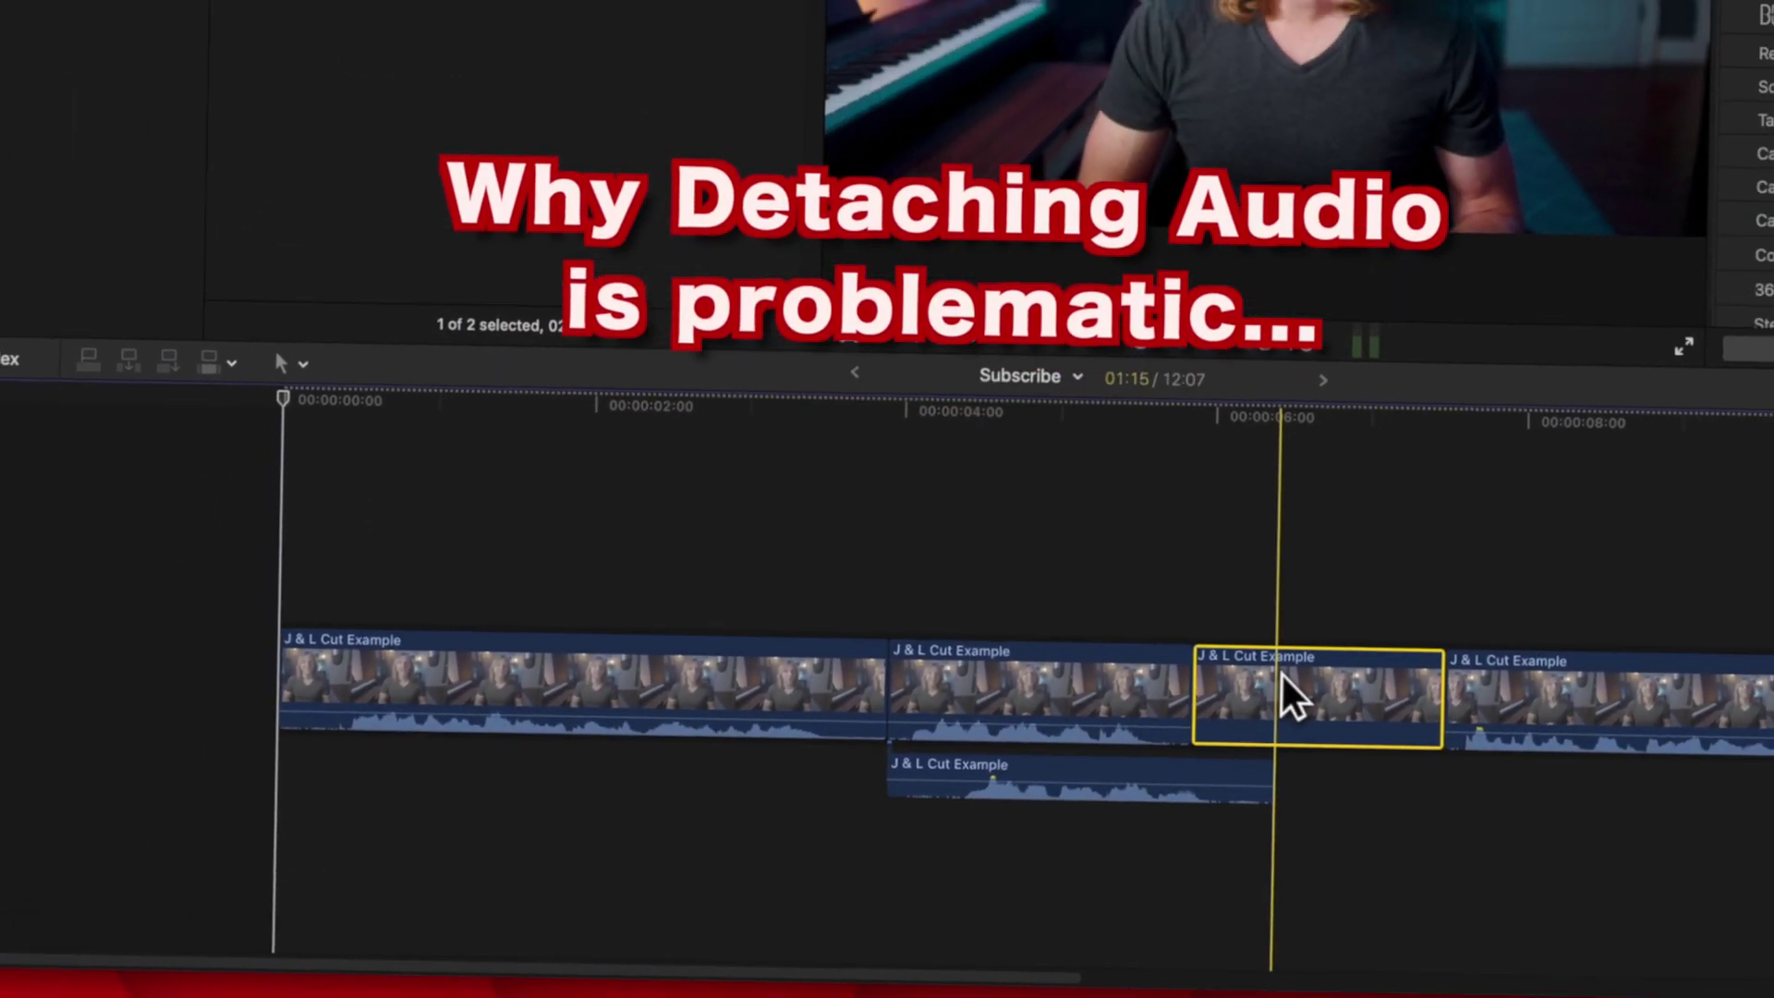
key(super+z)
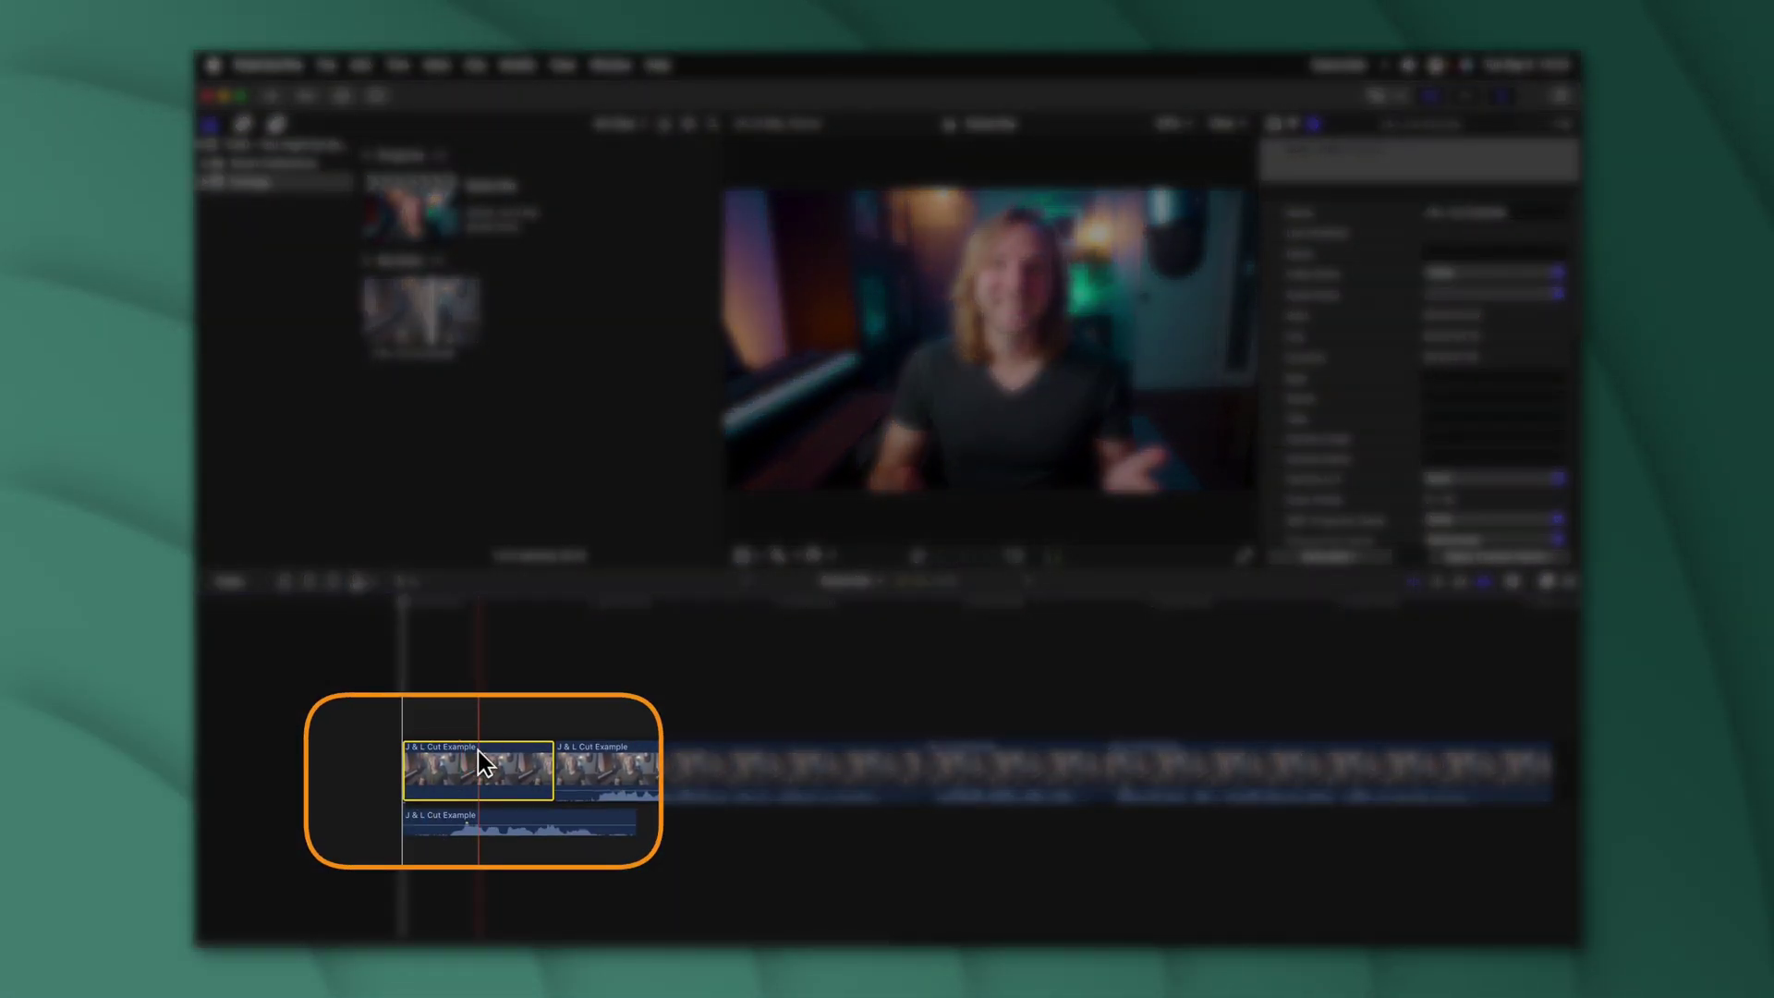
Step: Reveal the selected timeline clip in the browser with Shift-F
key(shift+f)
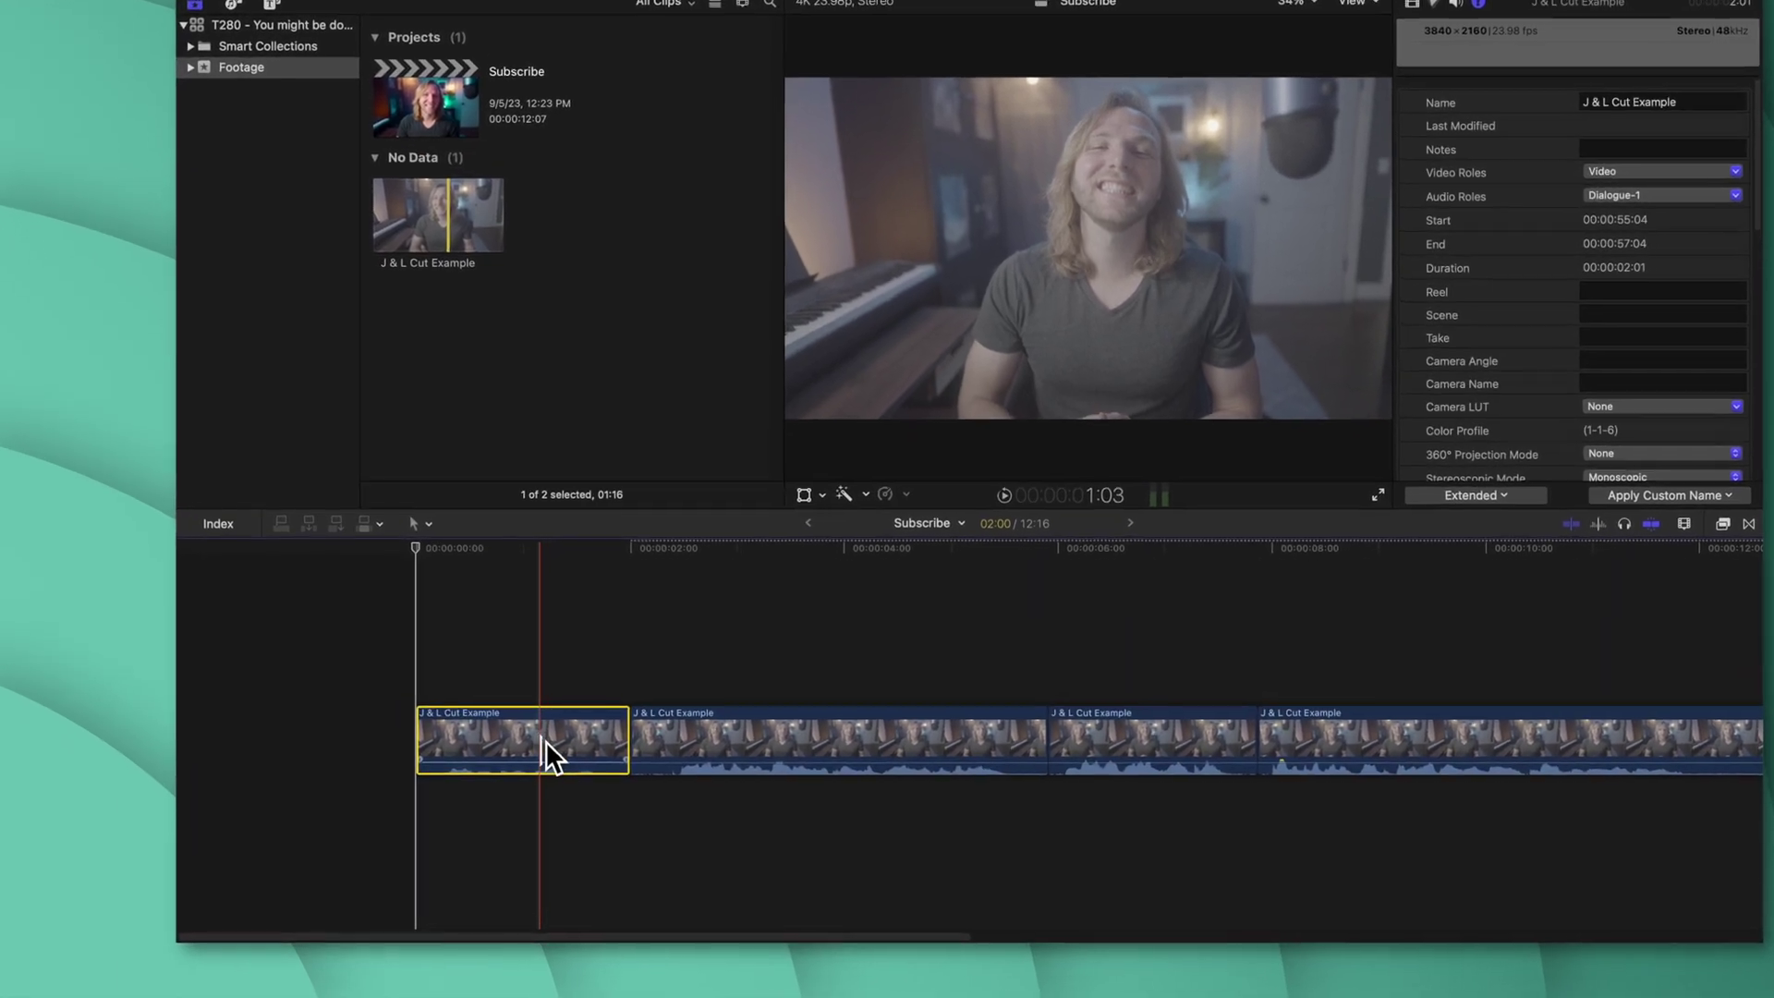
Step: Expand the first clip's audio beneath its video, then select the second clip
right_click(545, 740)
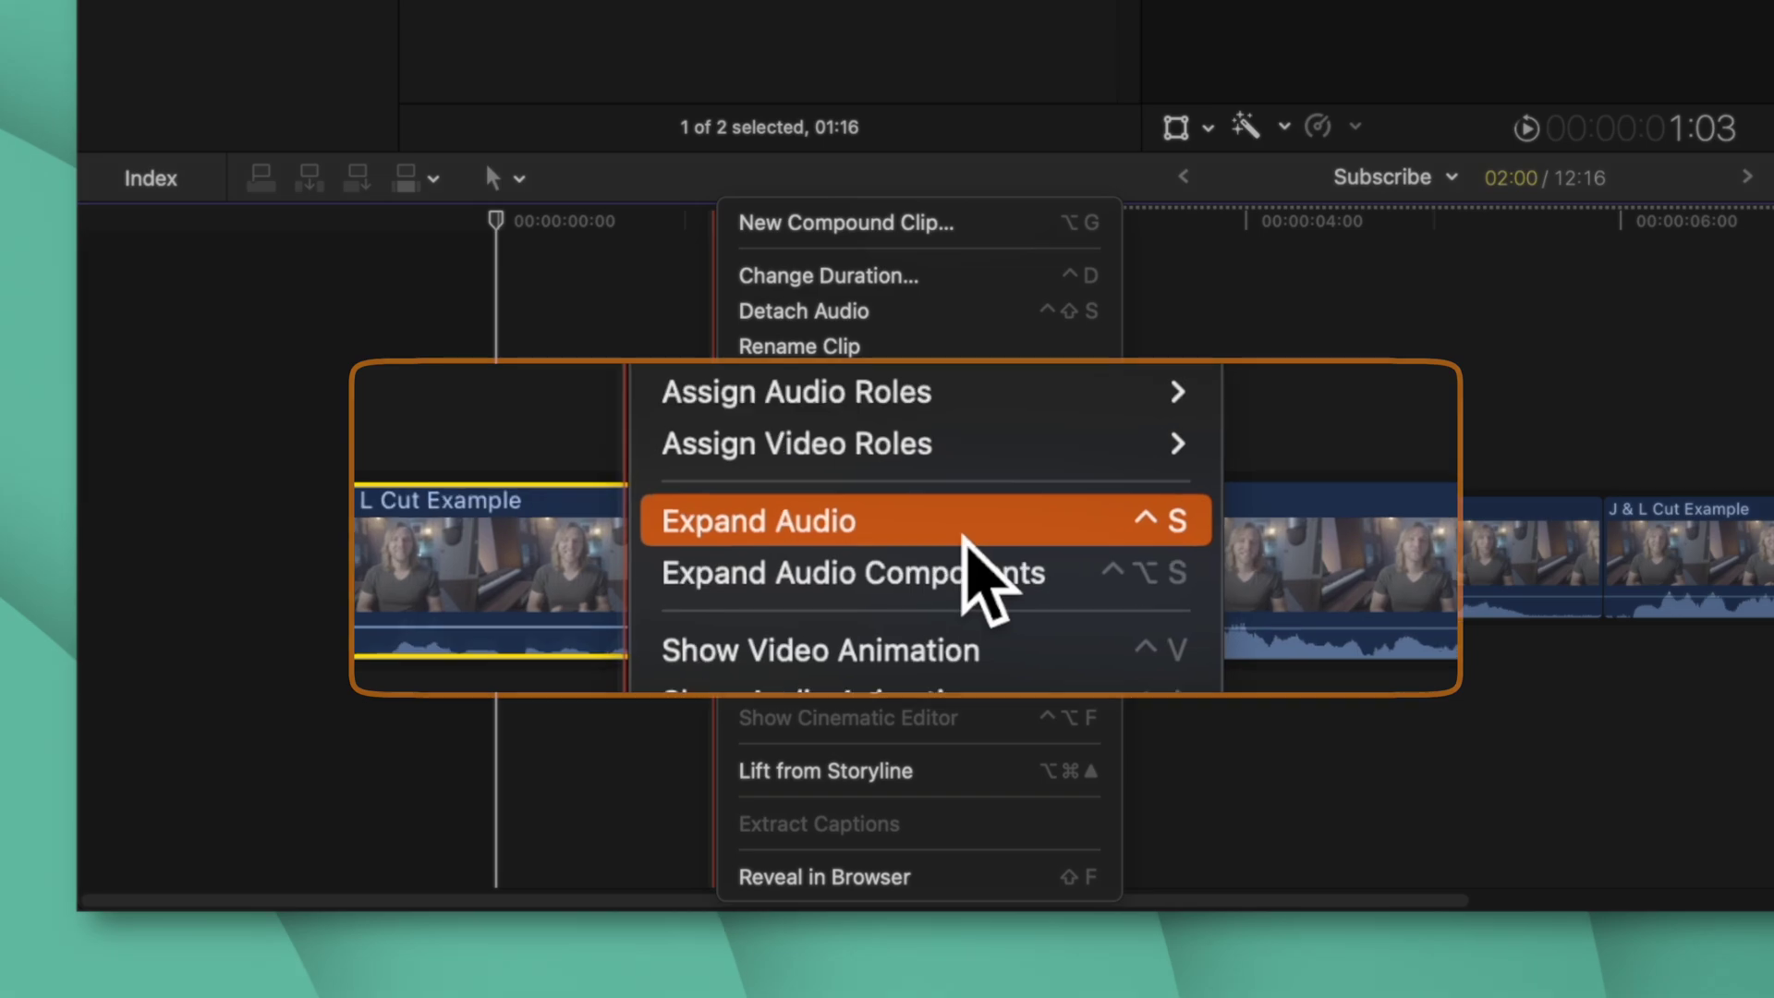
click(970, 539)
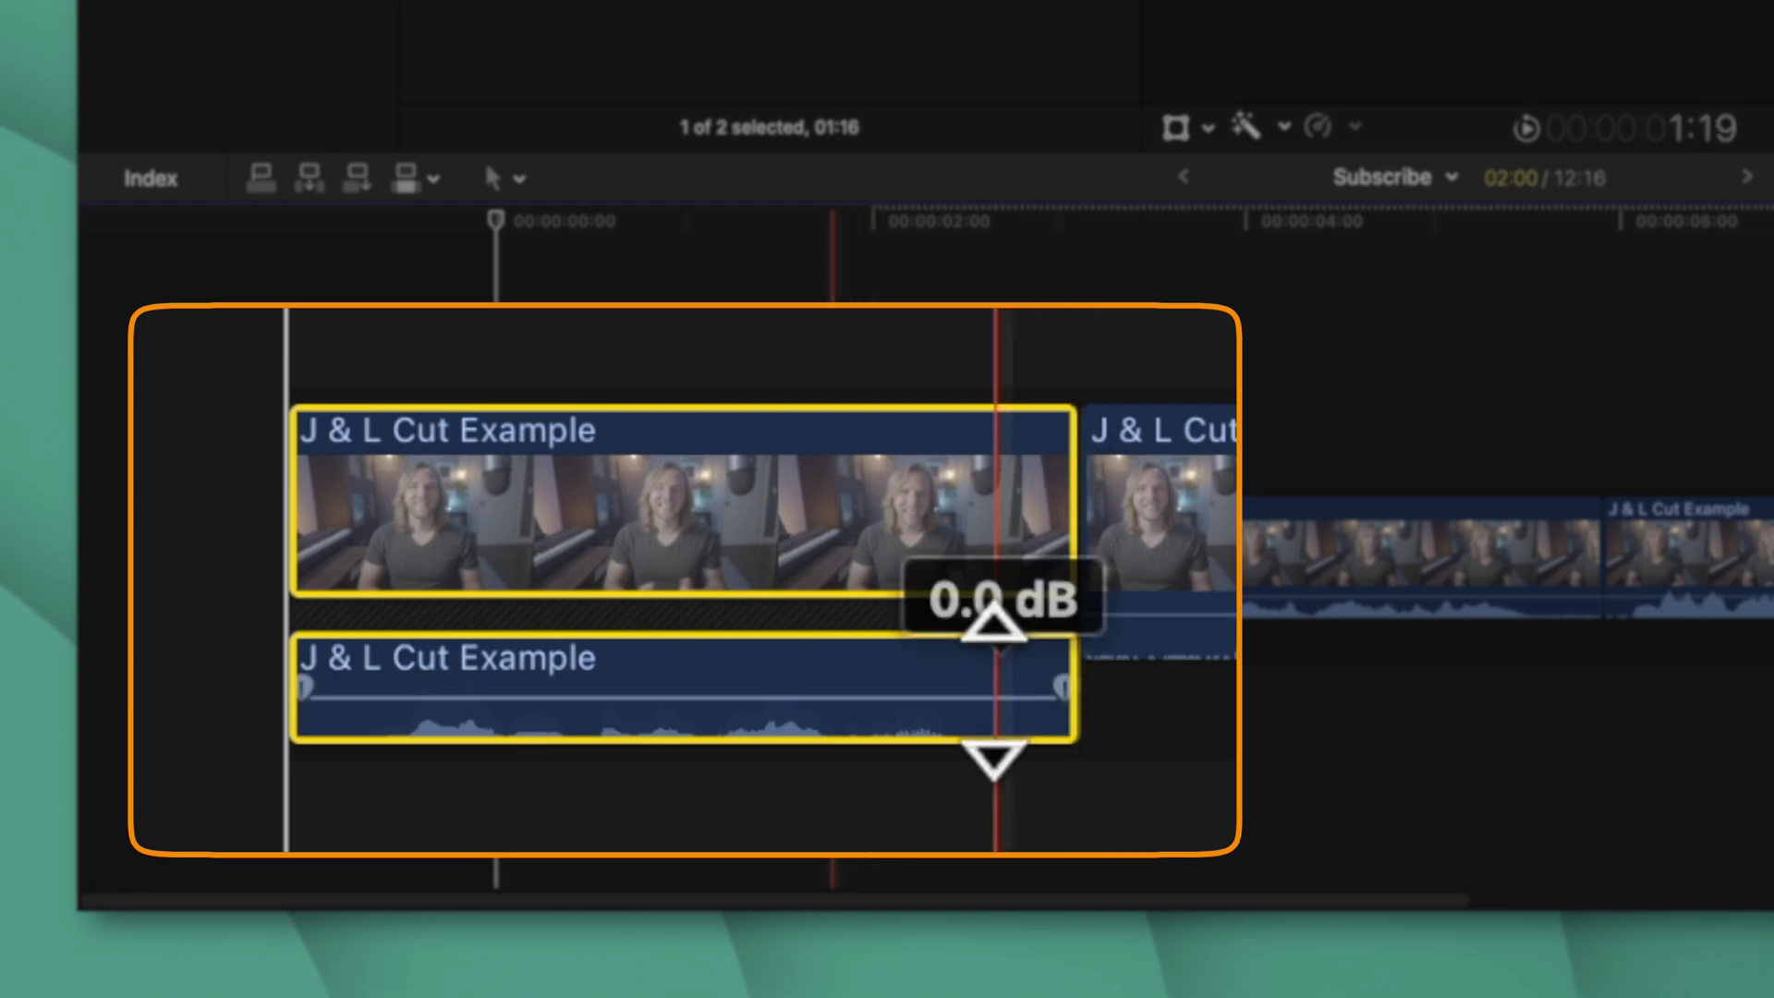
click(977, 545)
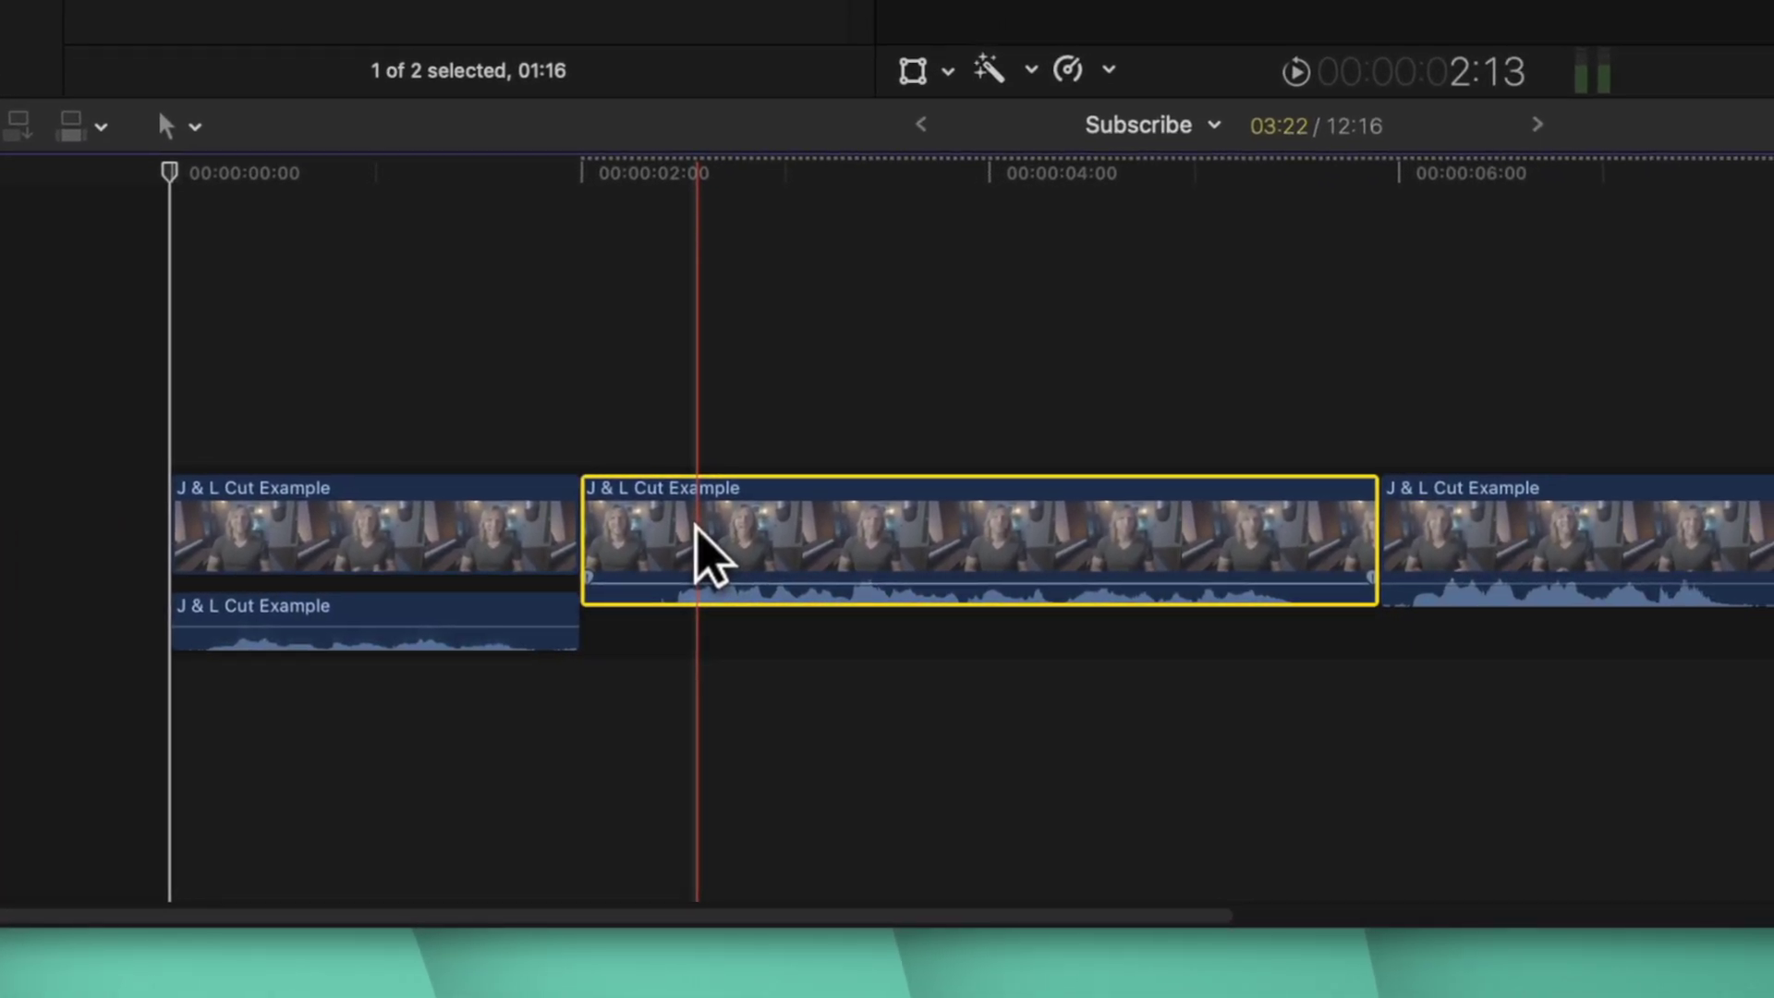
Step: Expand the second clip's audio and delay its video start into a J-cut, then select the first two clips
key(ctrl+s)
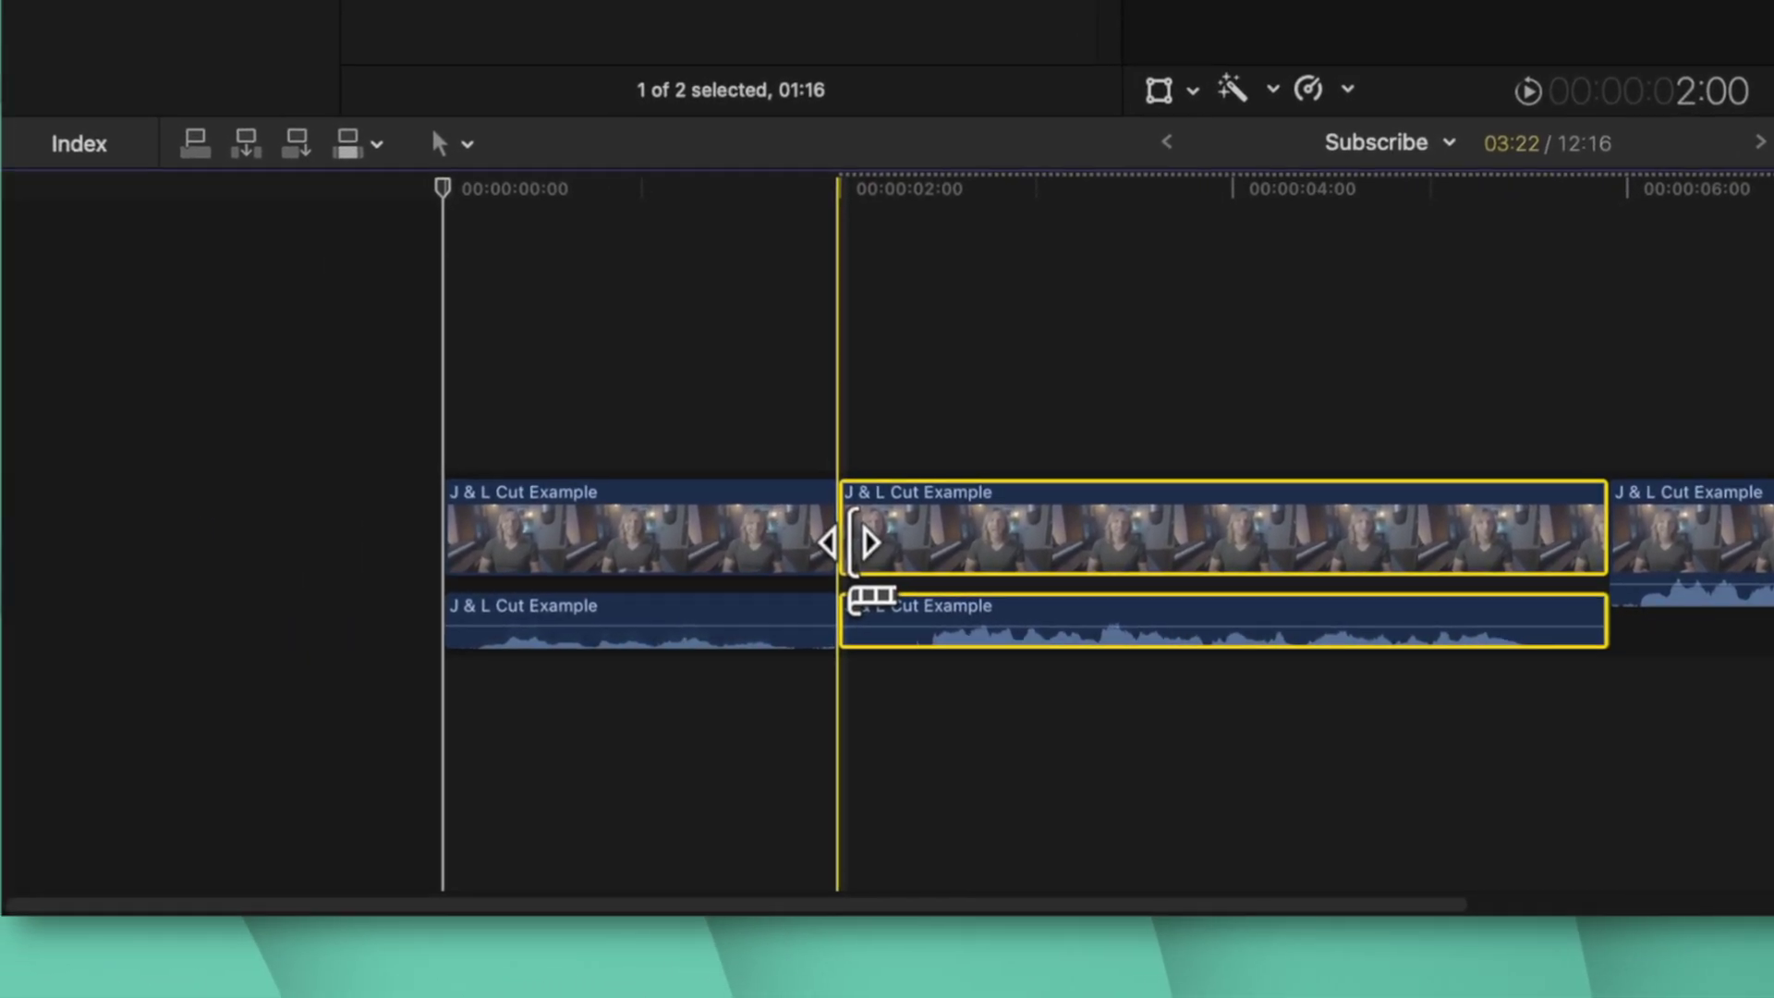
drag(850, 543, 937, 533)
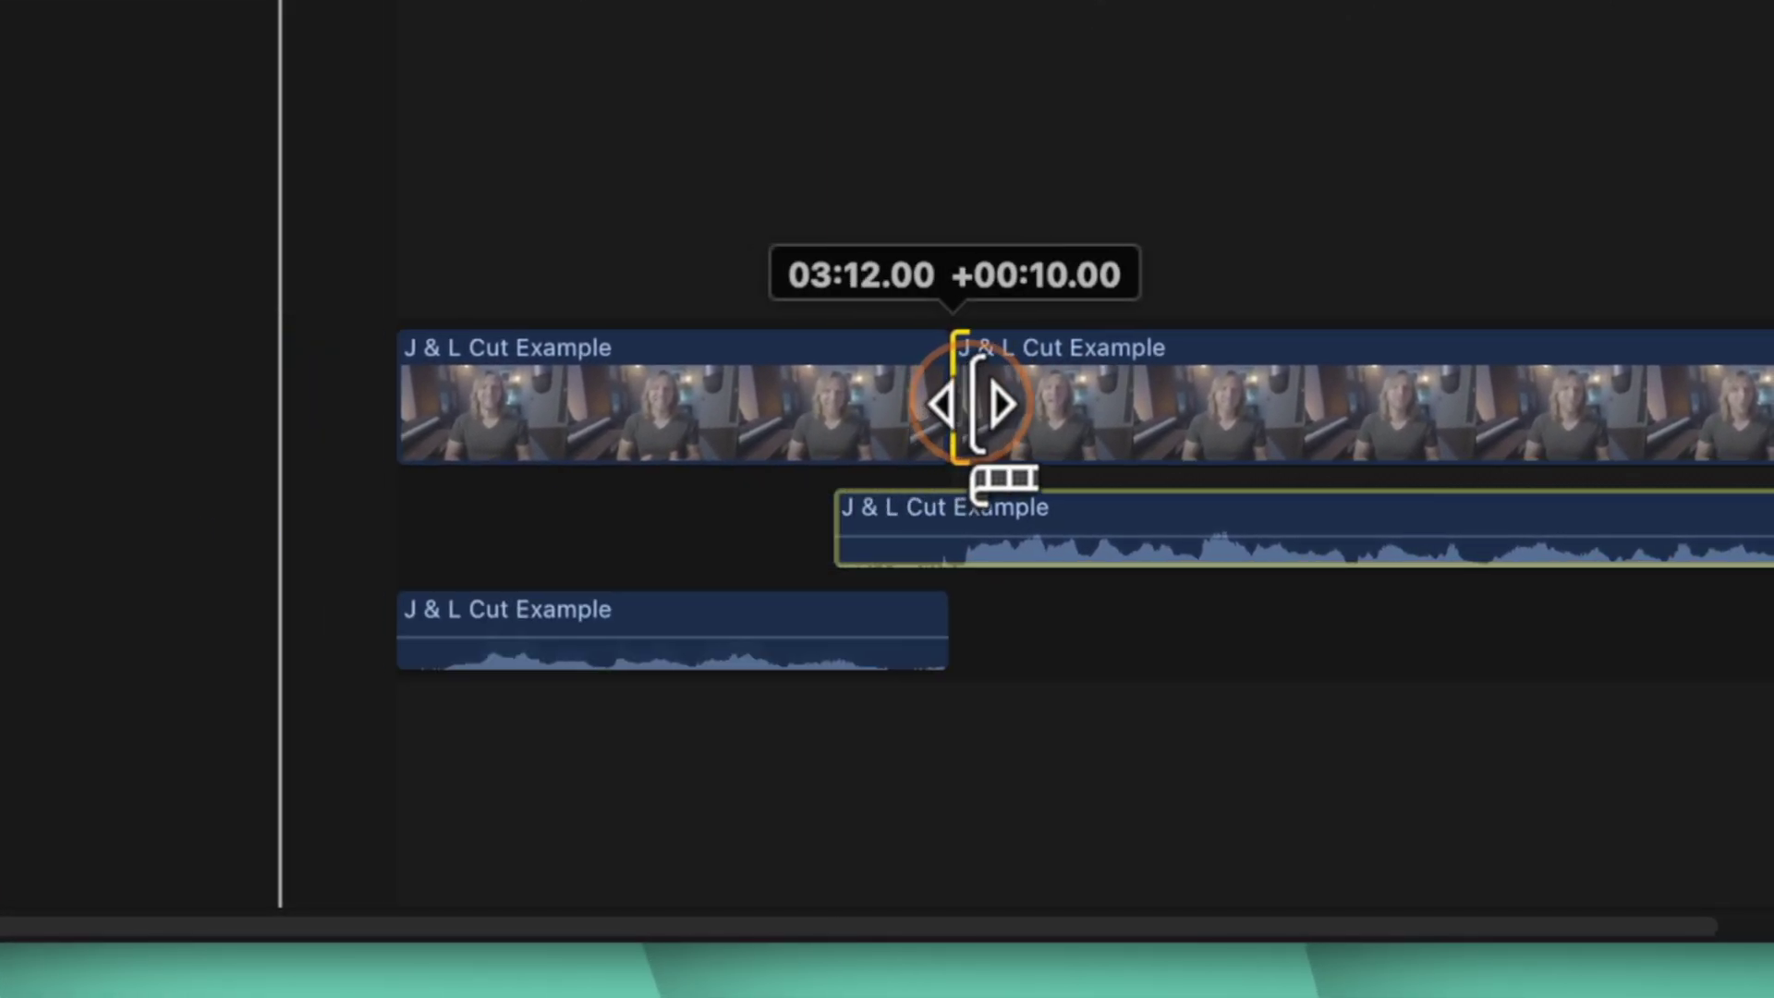
drag(978, 404, 1017, 404)
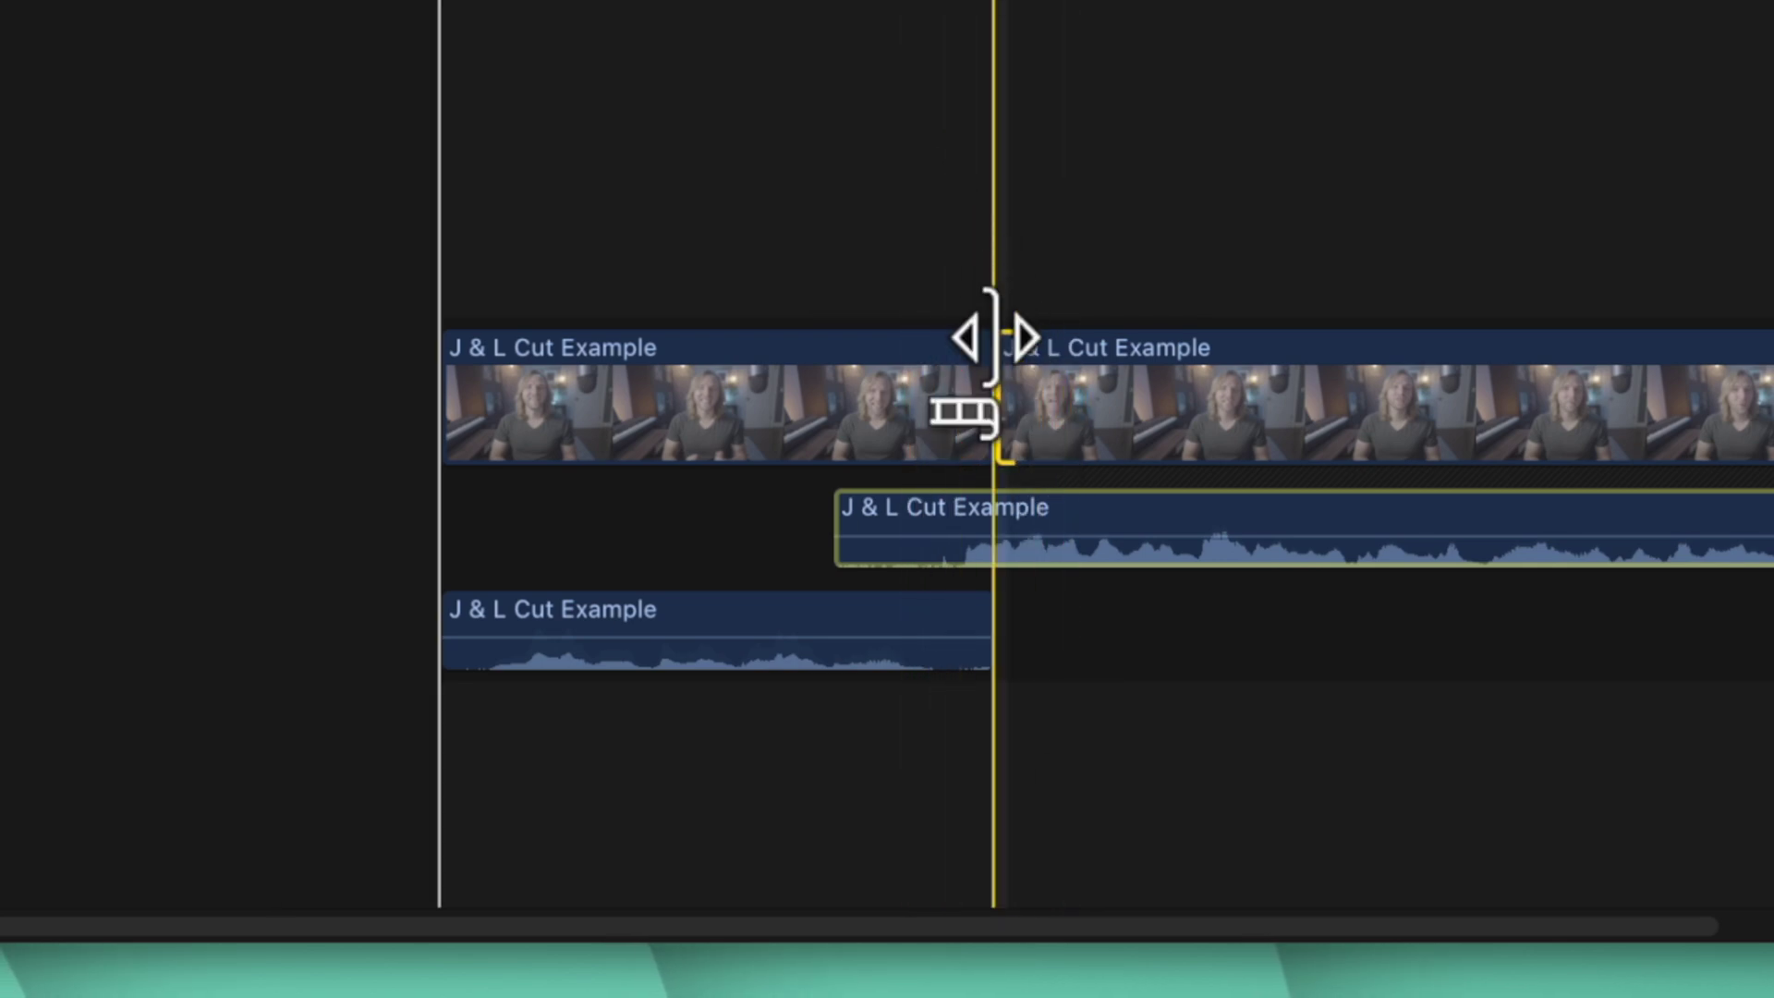
drag(1021, 370, 1035, 369)
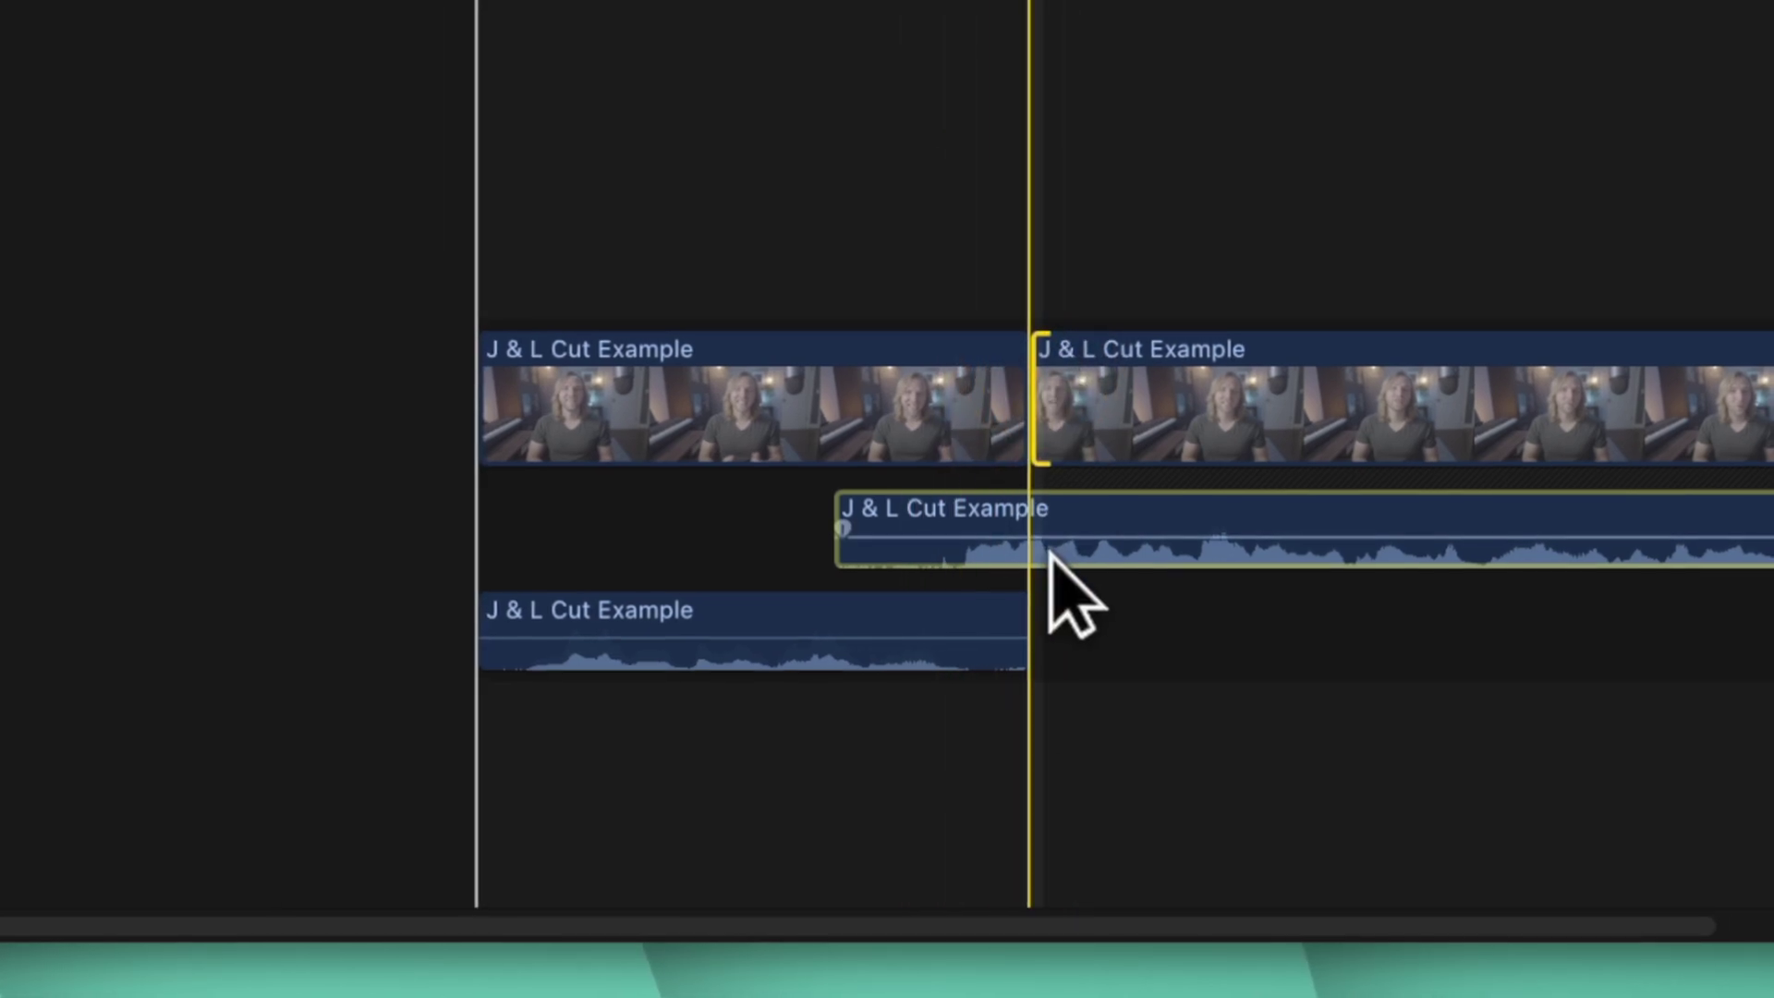
click(1033, 223)
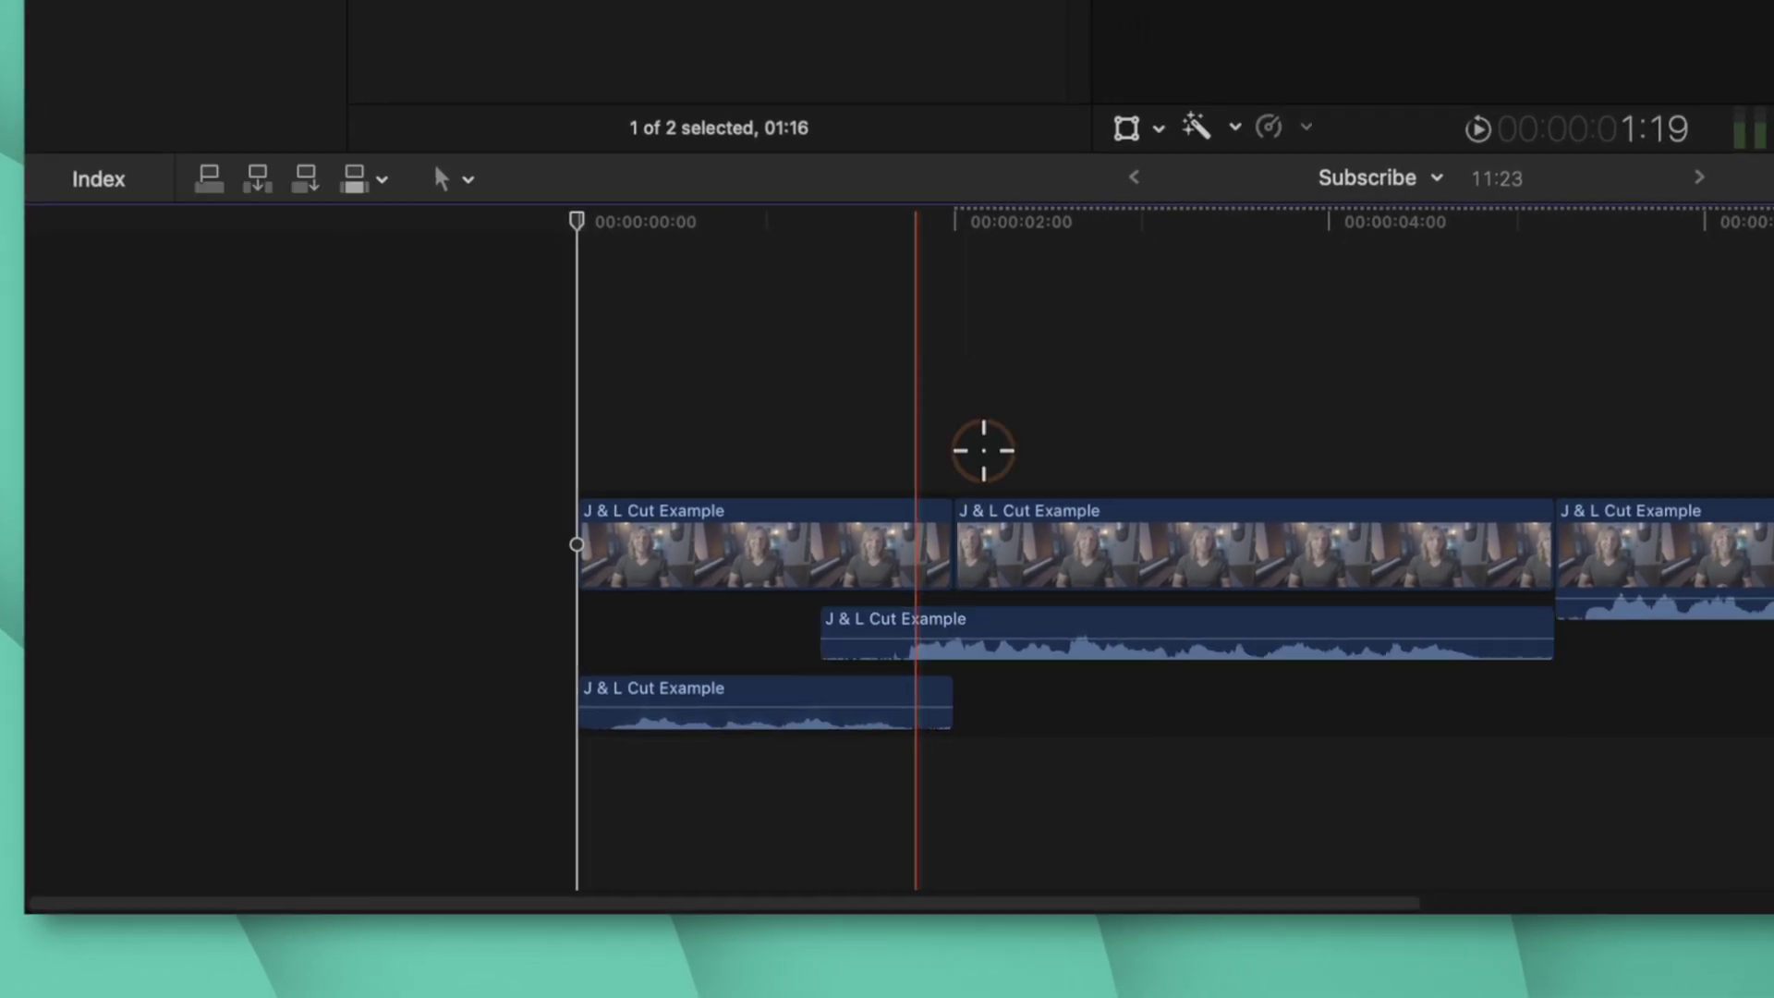
drag(956, 423, 992, 546)
Step: Collapse the first two clips' expanded audio back into the clips with Control-S
key(ctrl+s)
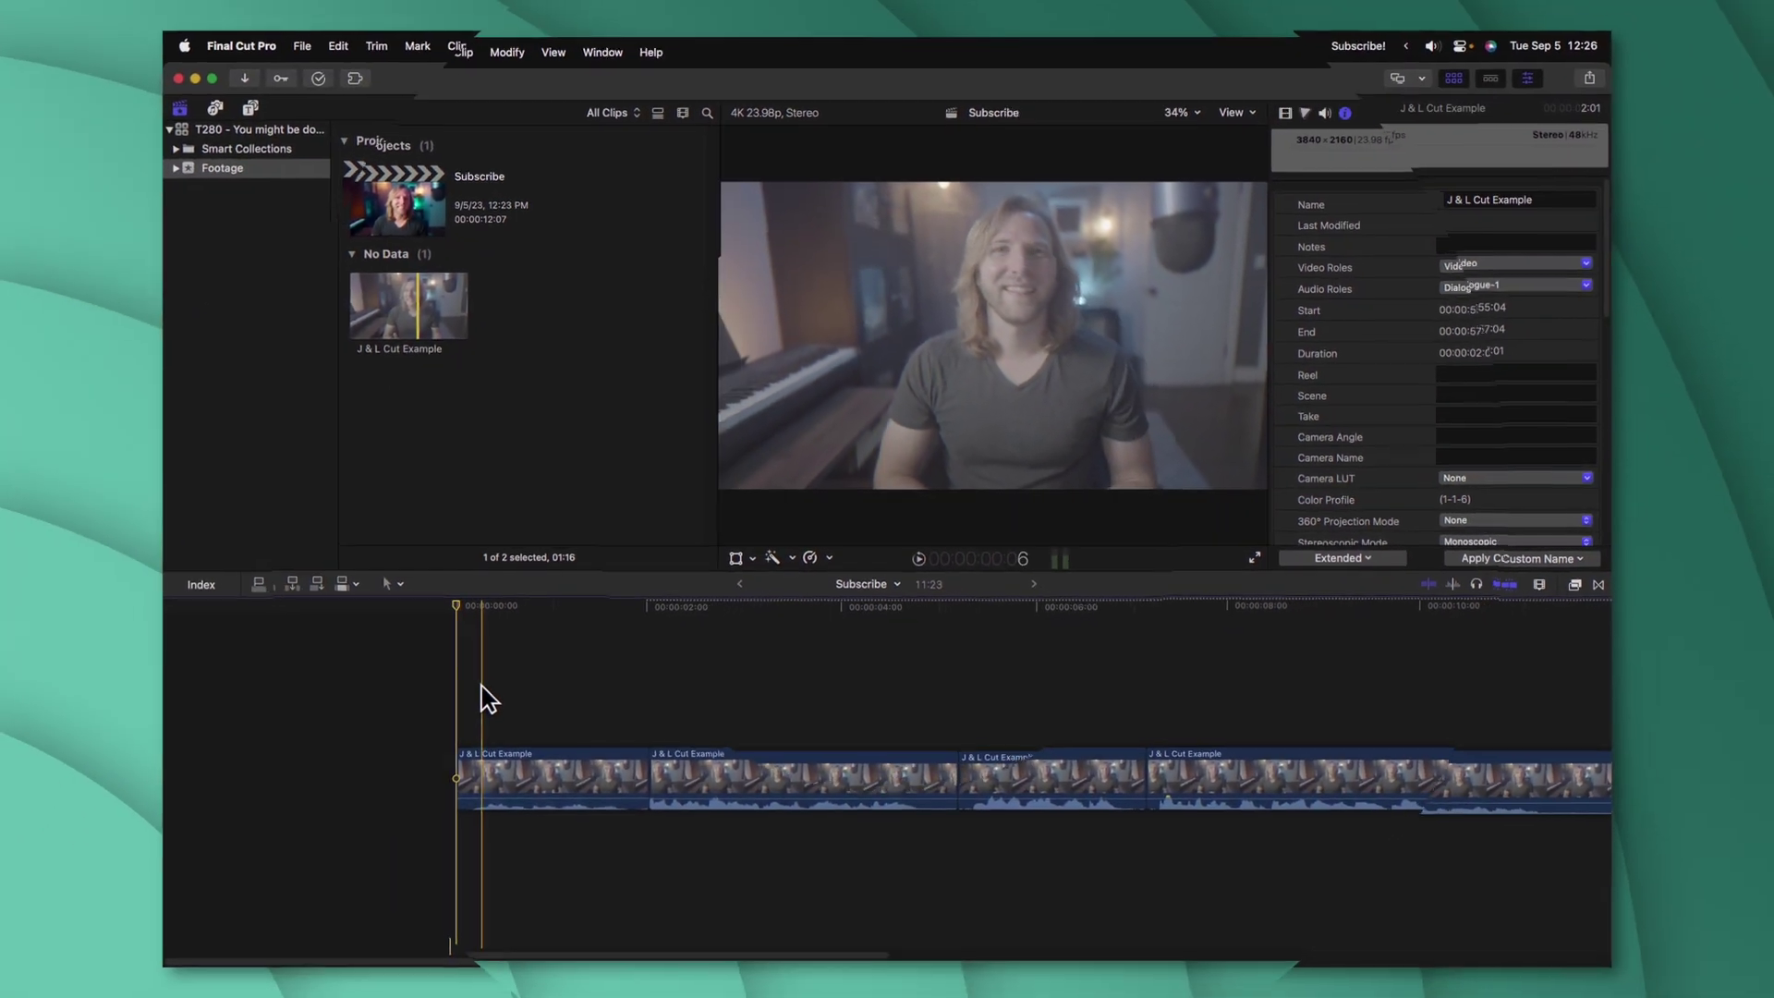
Step: Expand audio on all four clips and show audio lanes from the Timeline Index Roles list
drag(481, 686, 1263, 959)
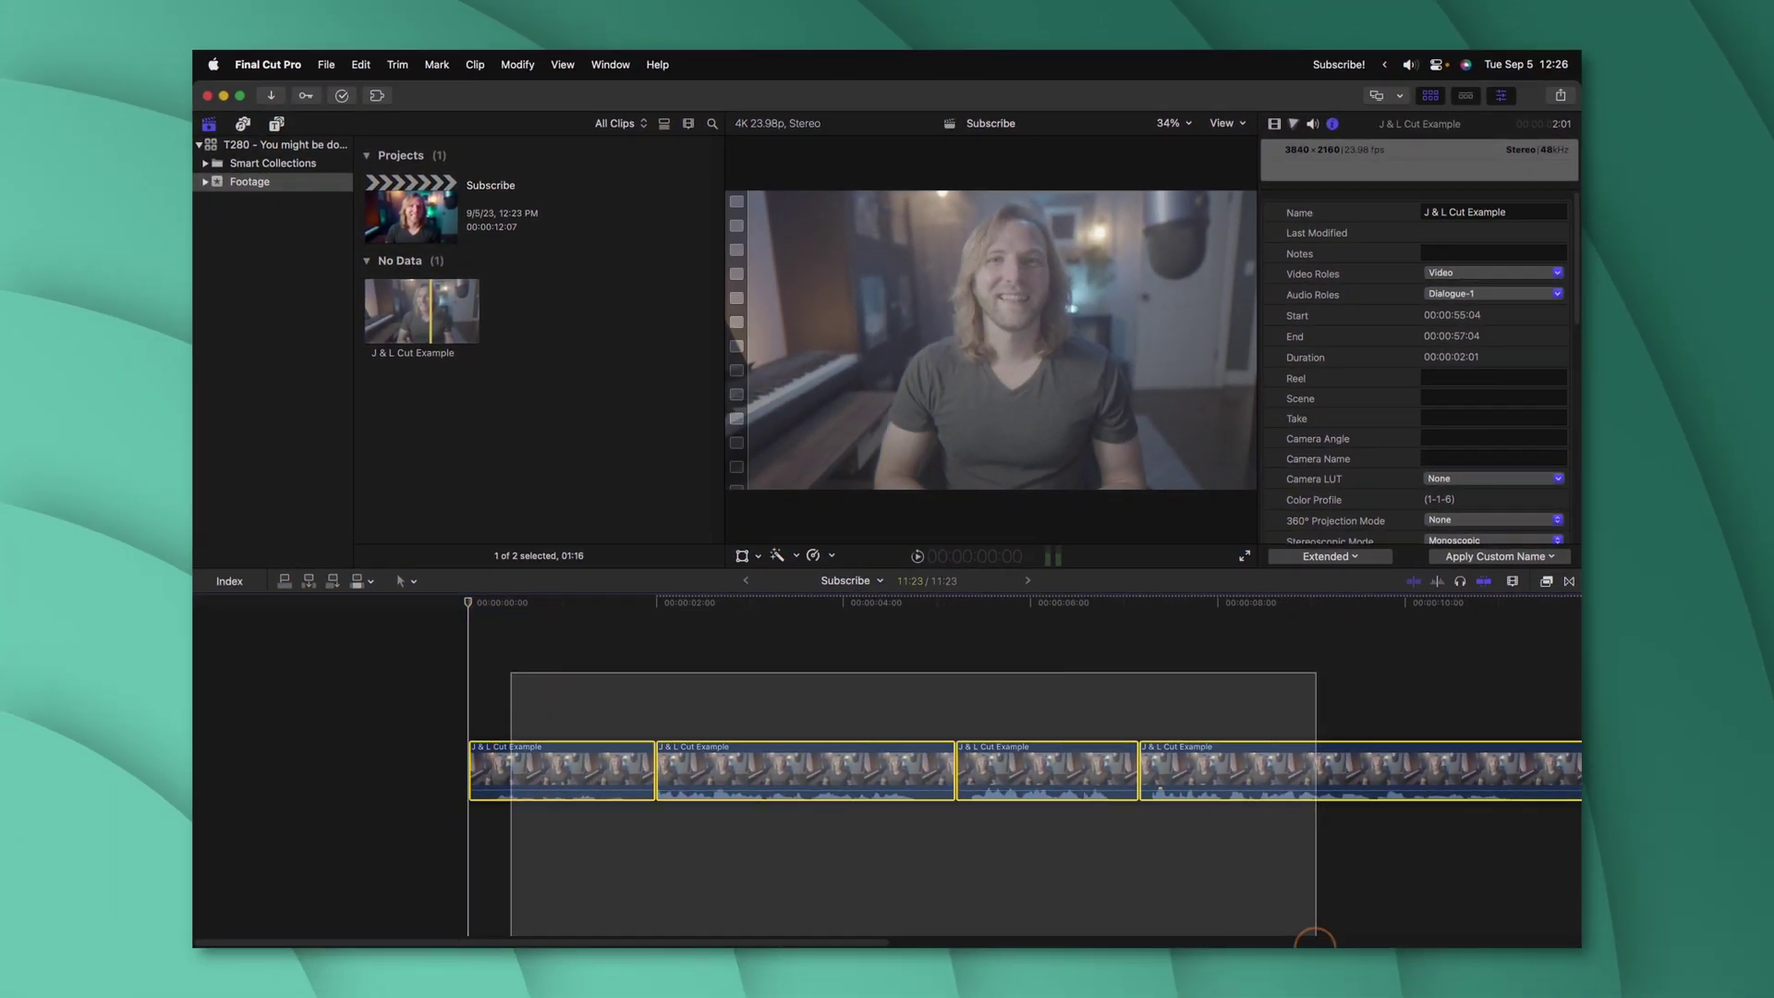
key(ctrl+s)
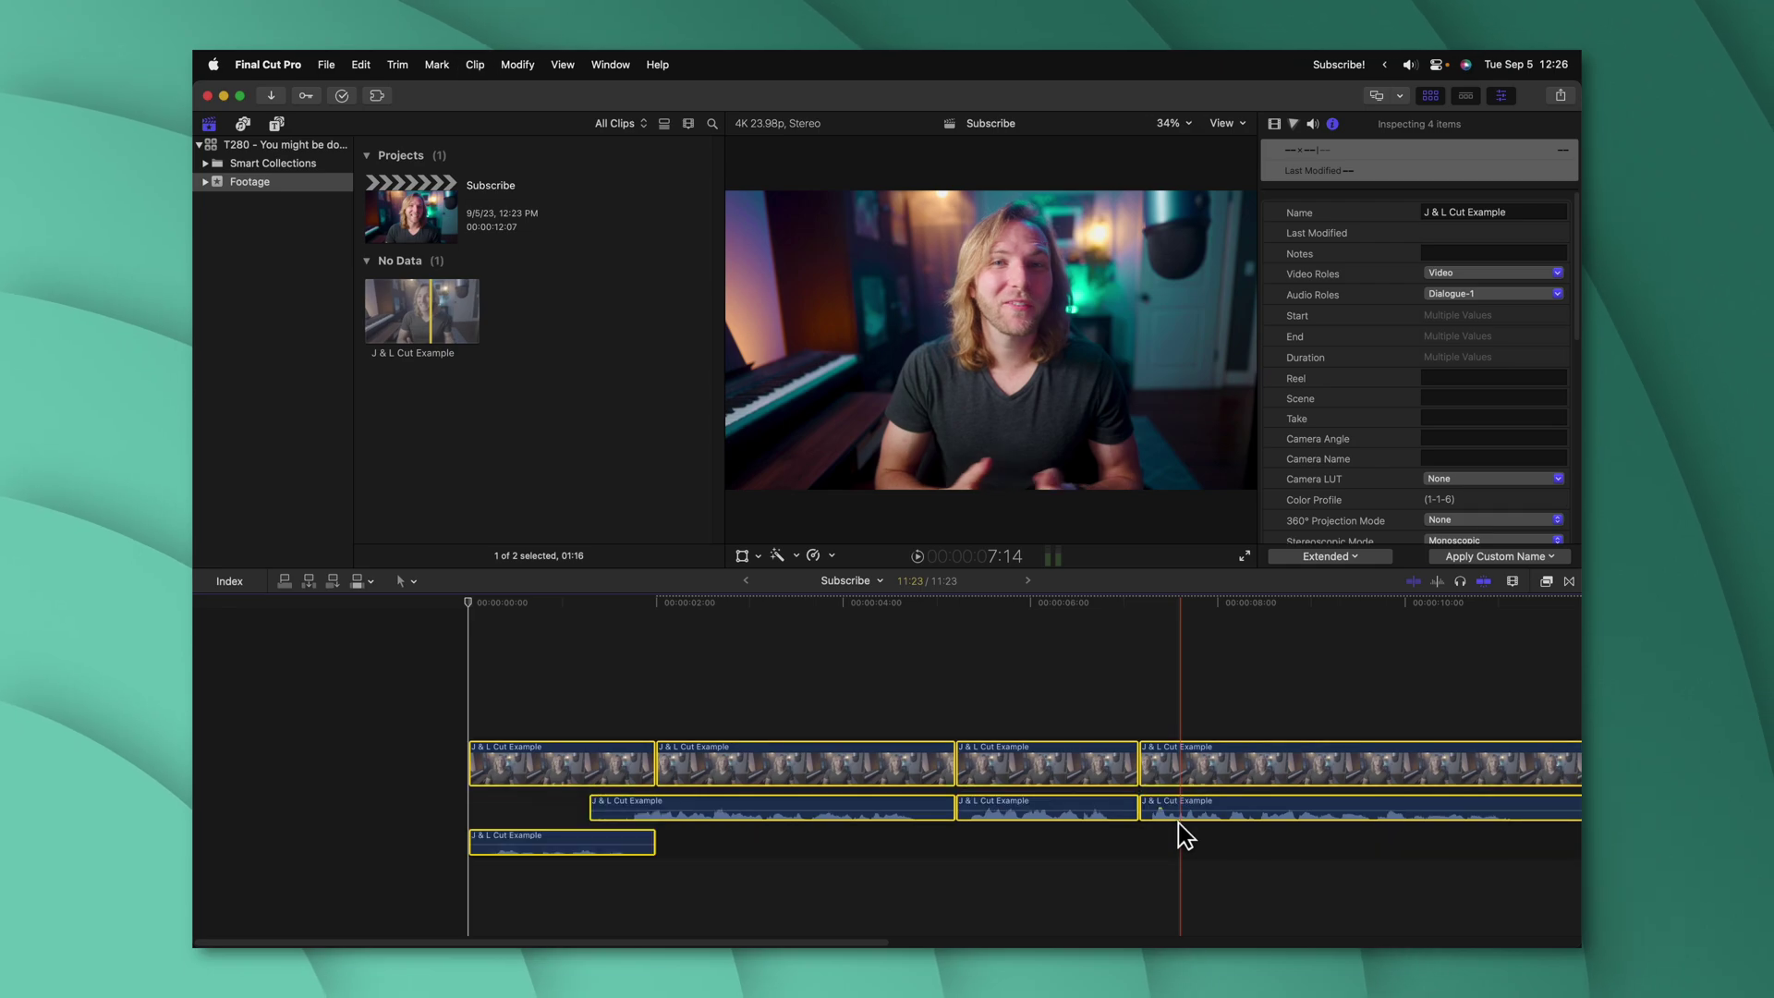
key(ctrl+s)
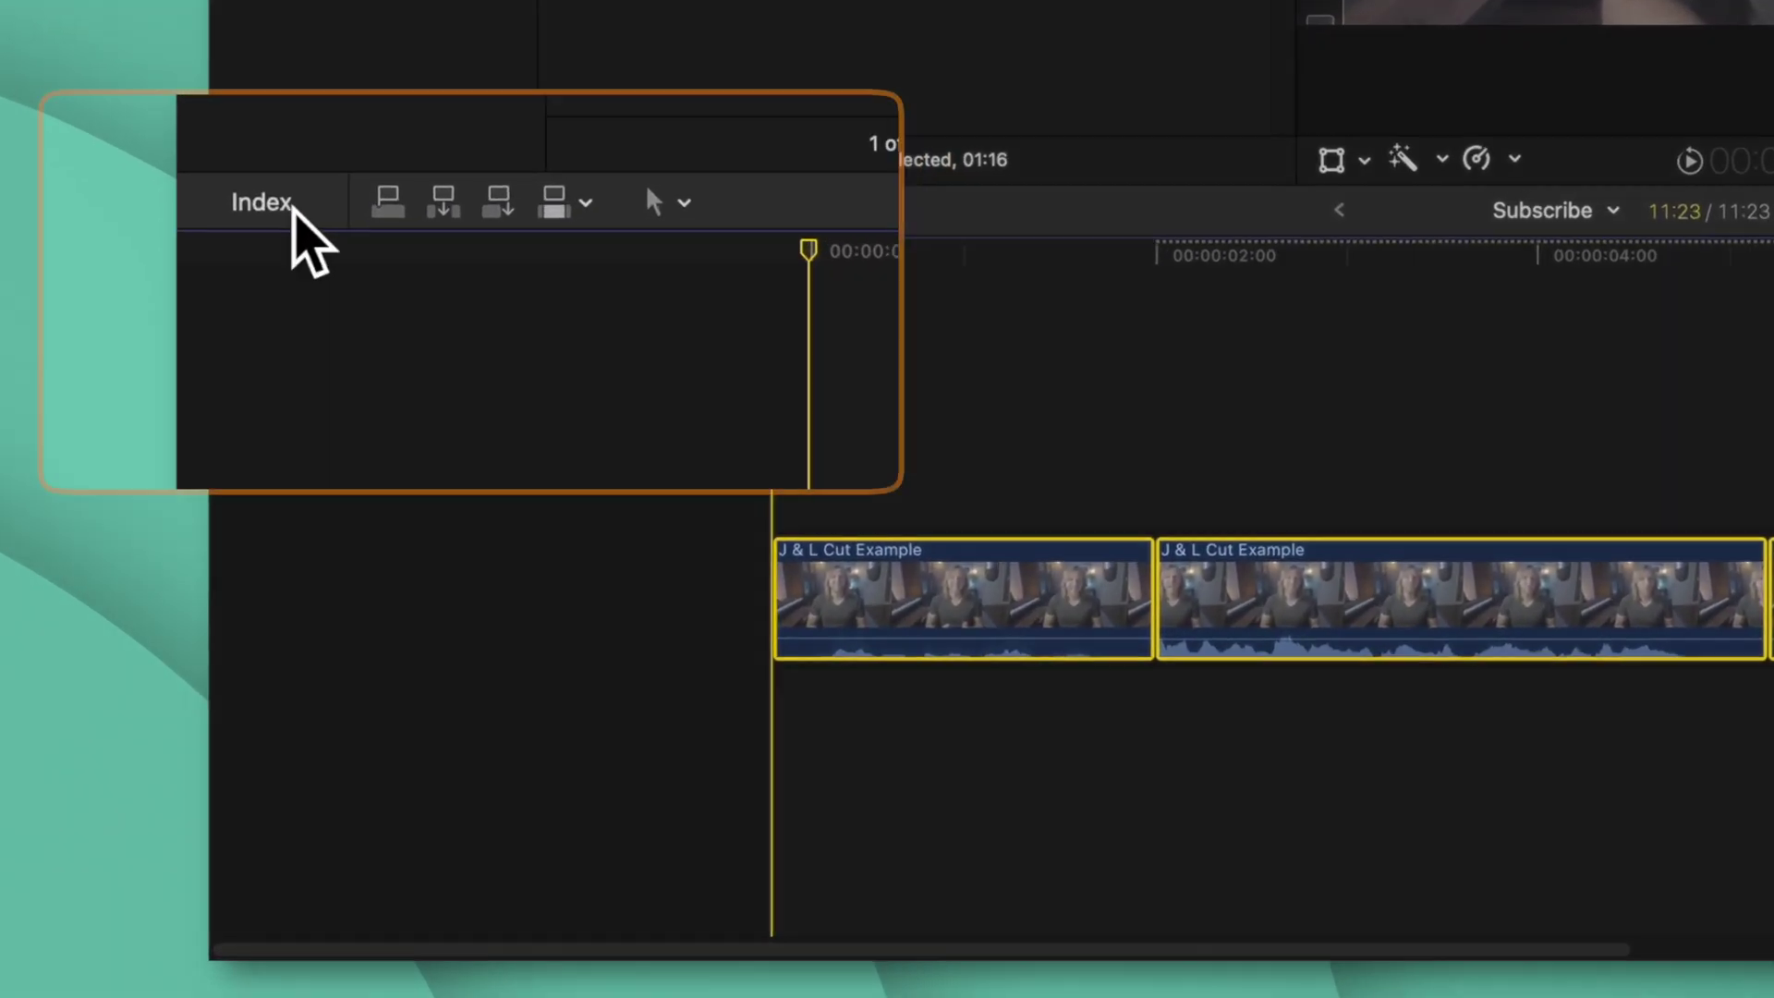
click(246, 464)
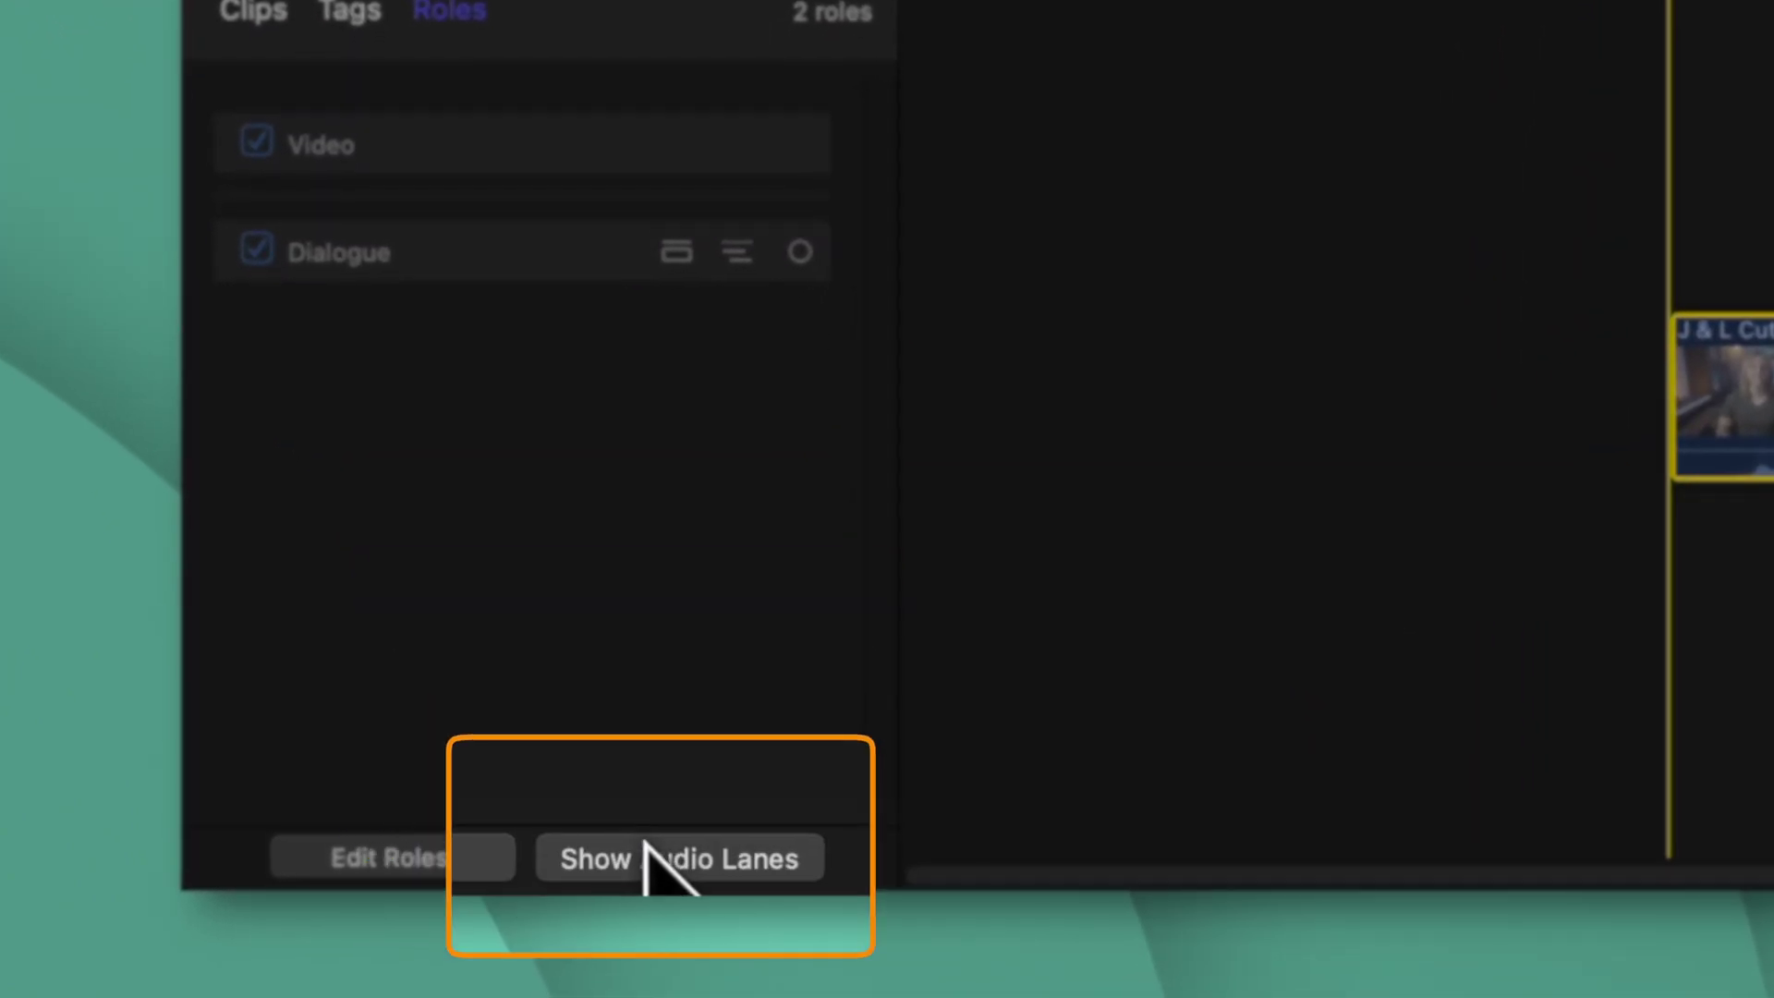
click(647, 848)
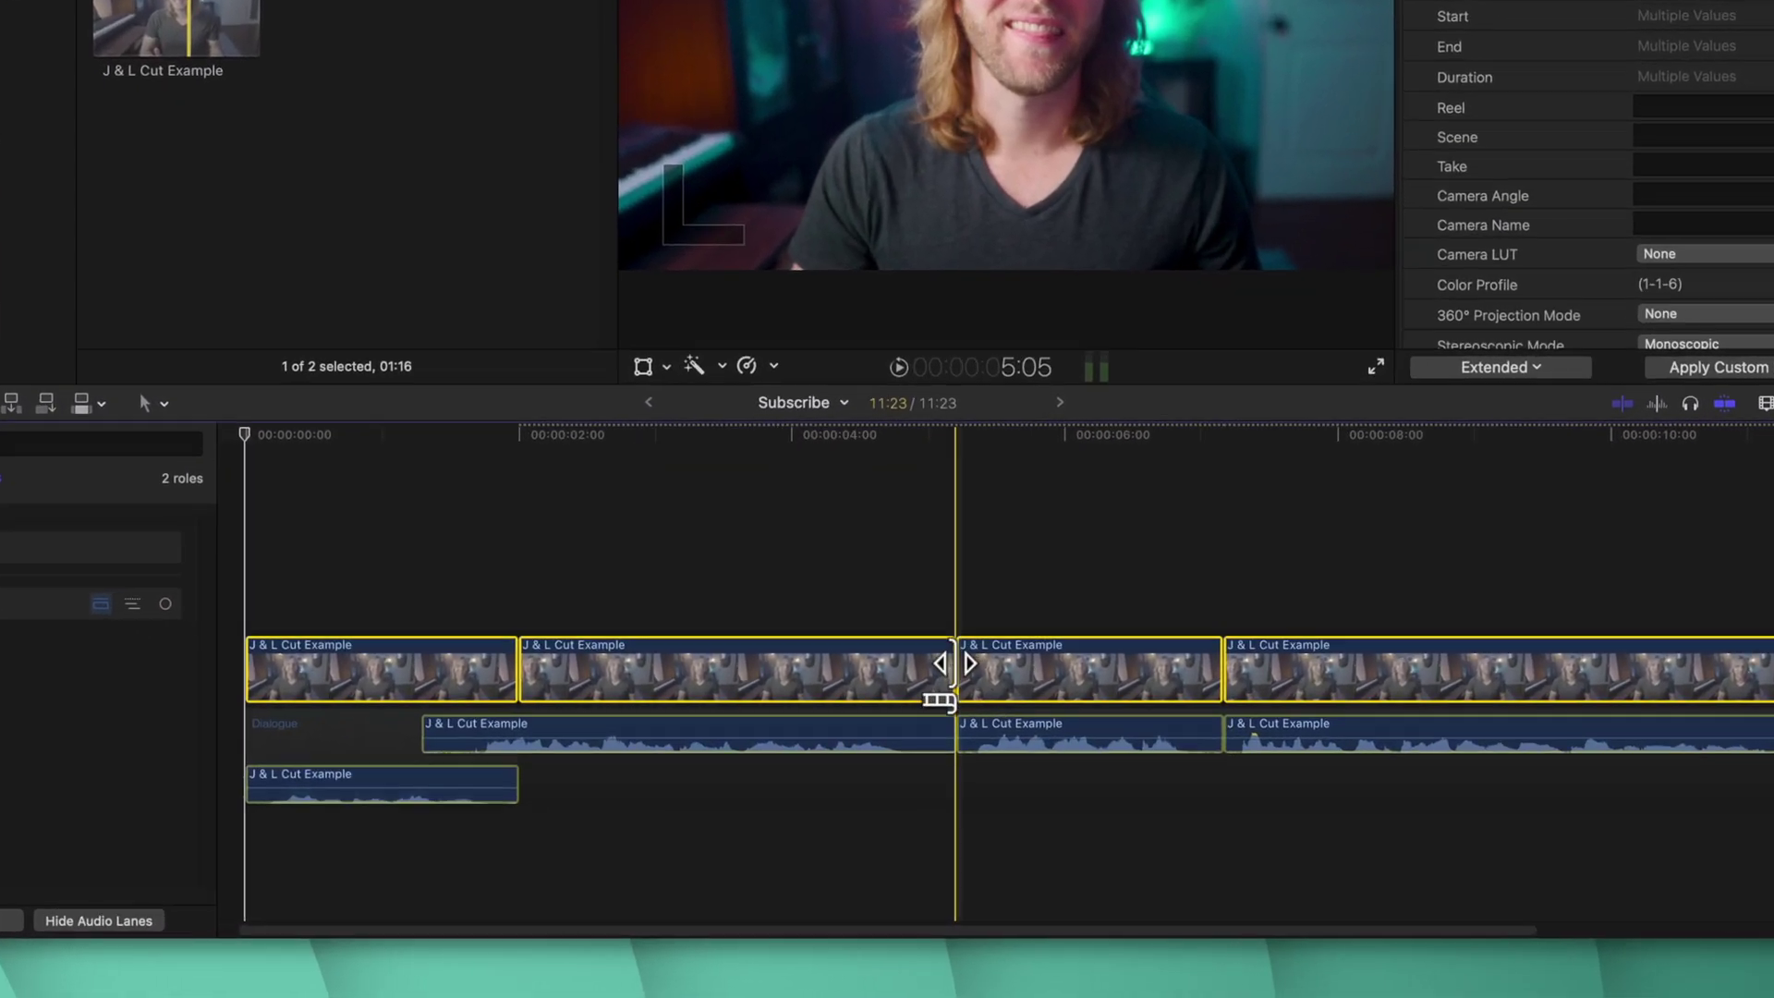
Step: Trim the second clip's video end earlier to form an L-cut
drag(956, 763, 908, 765)
drag(866, 616, 863, 616)
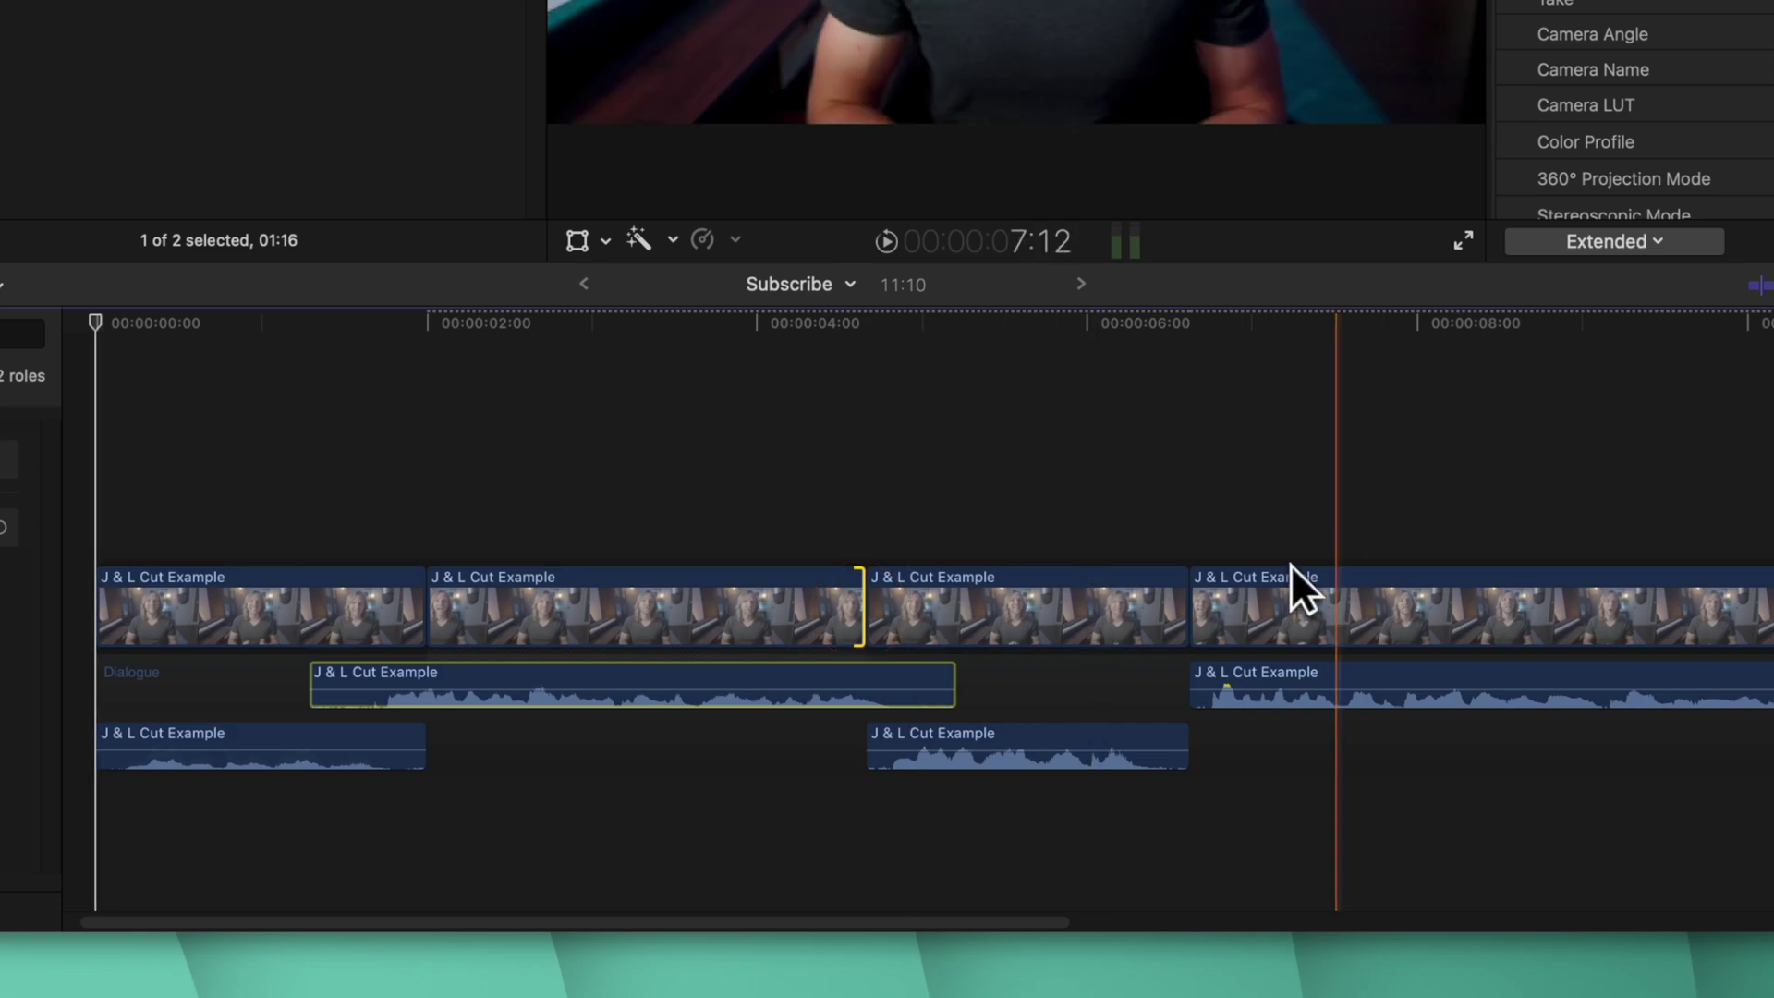
drag(1220, 598, 1255, 601)
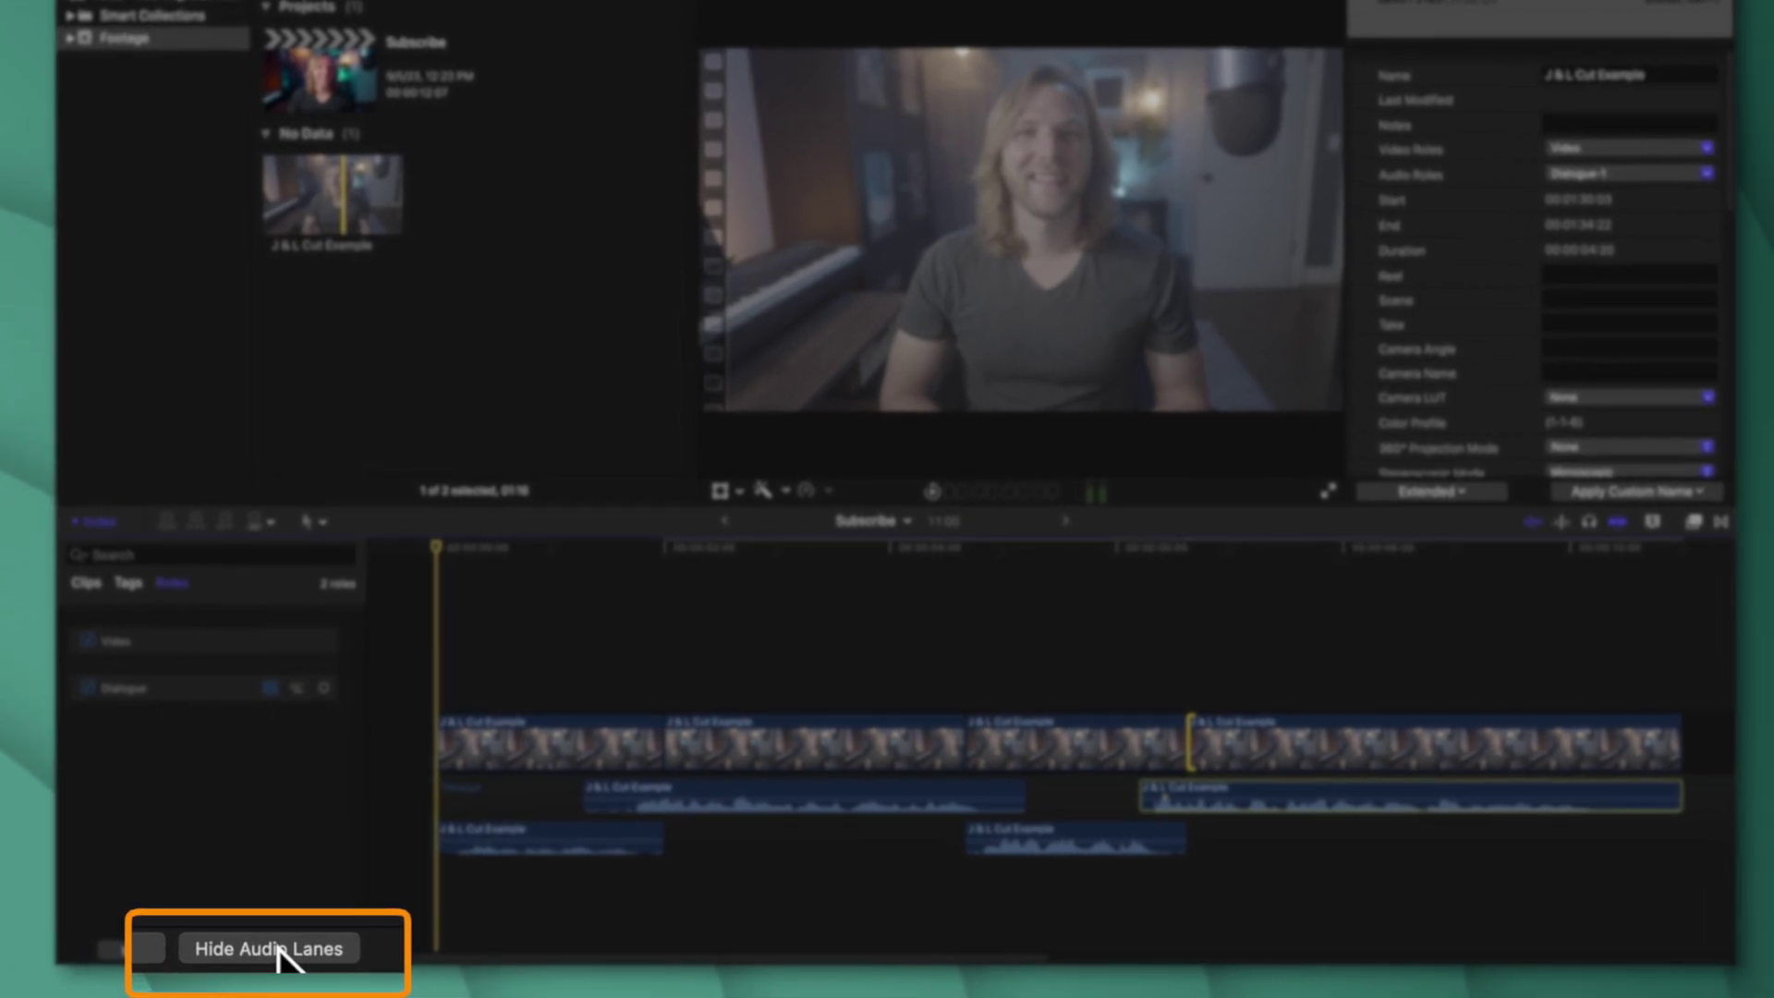
Step: Hide the Dialogue audio lanes from the Timeline Index
click(277, 952)
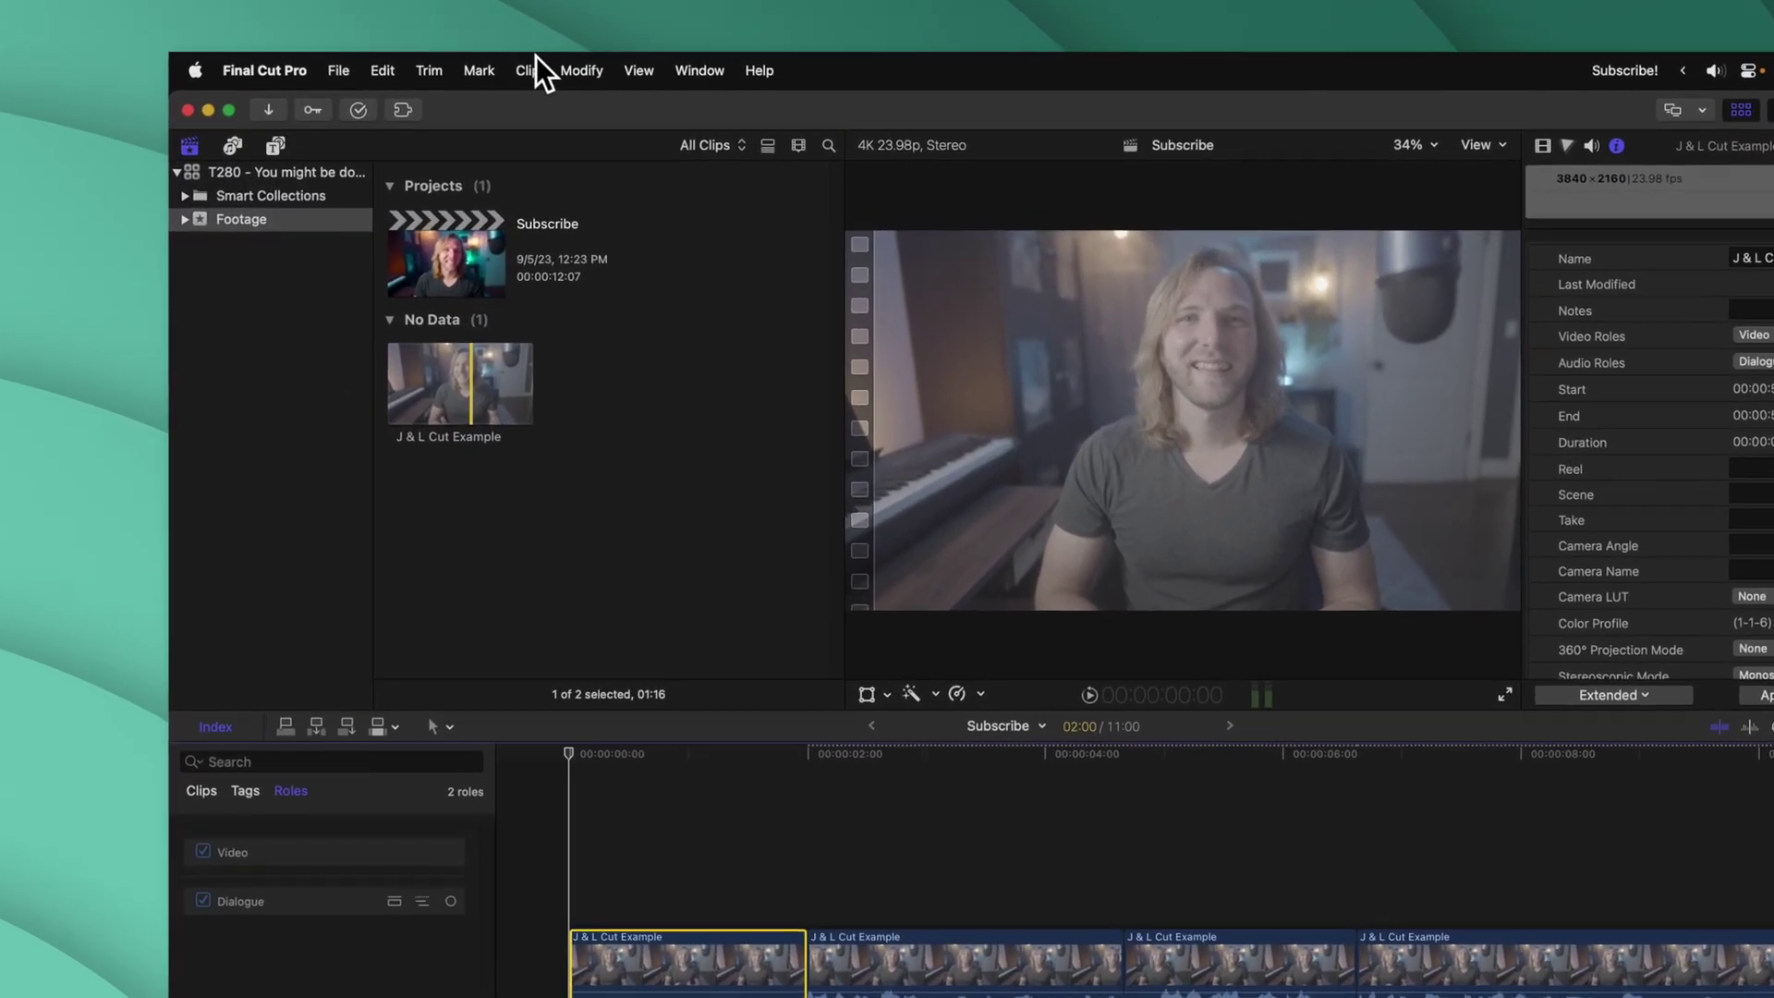
Step: Open the clip and nudge its a1 audio component one frame later
click(534, 69)
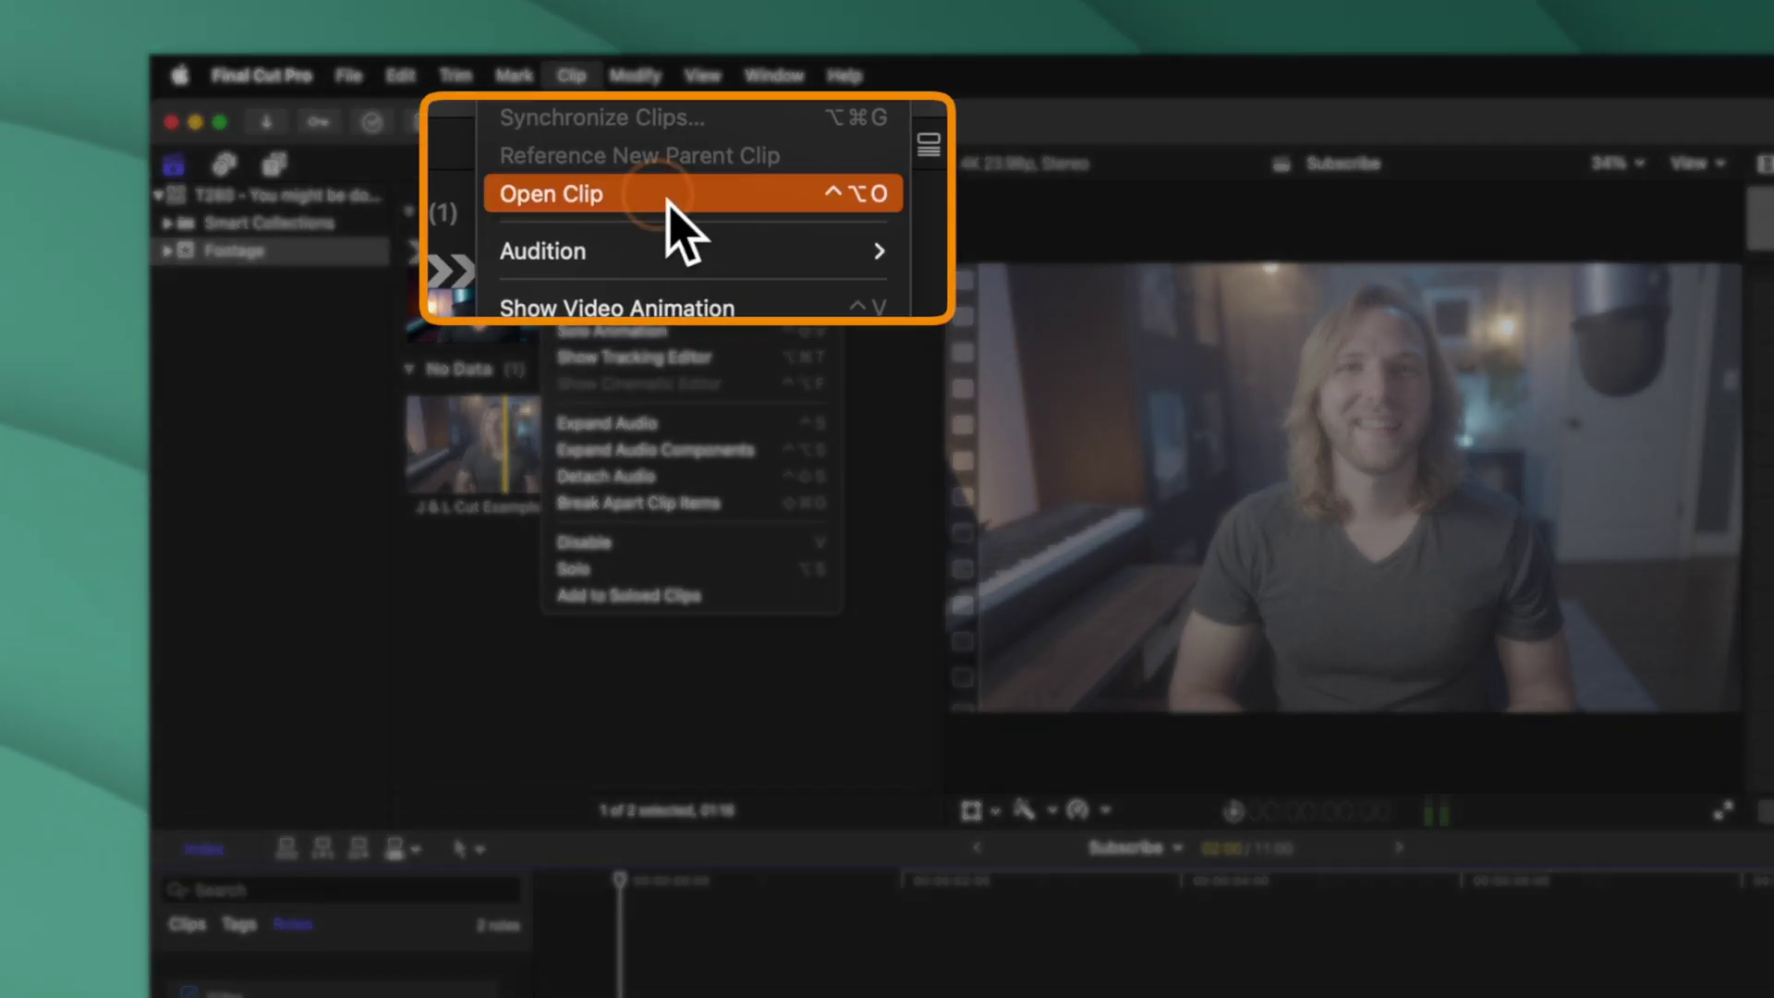
click(636, 252)
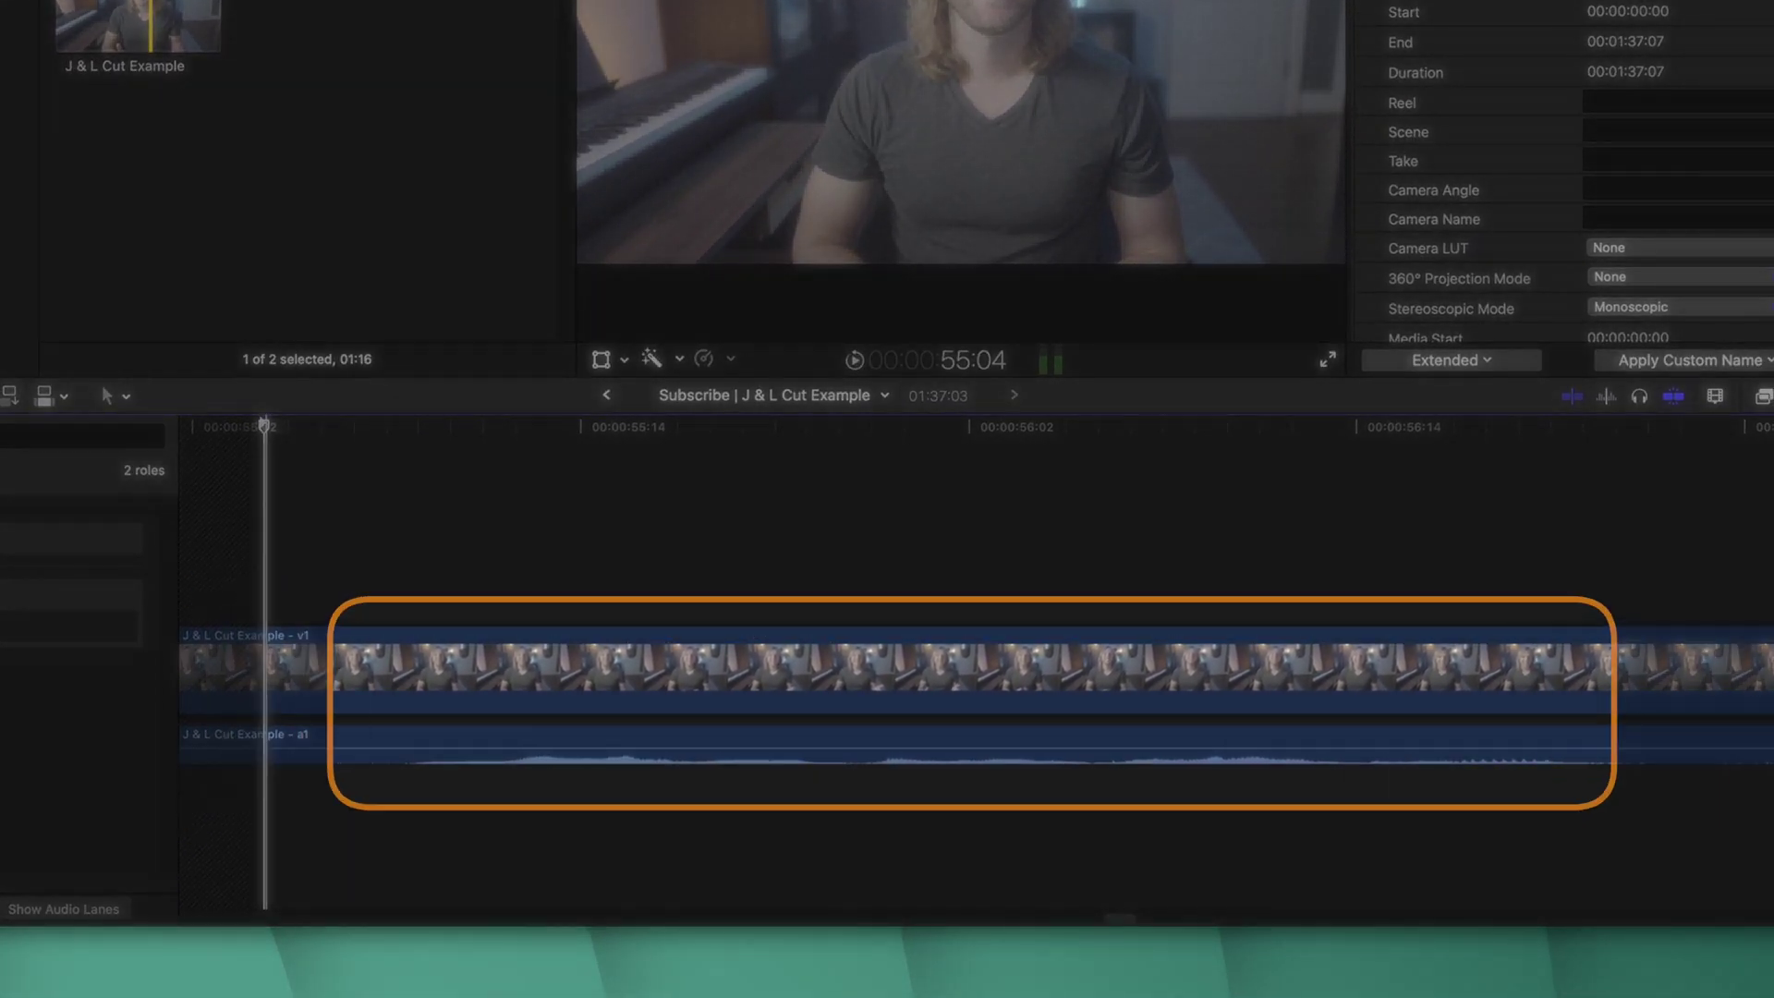
click(501, 730)
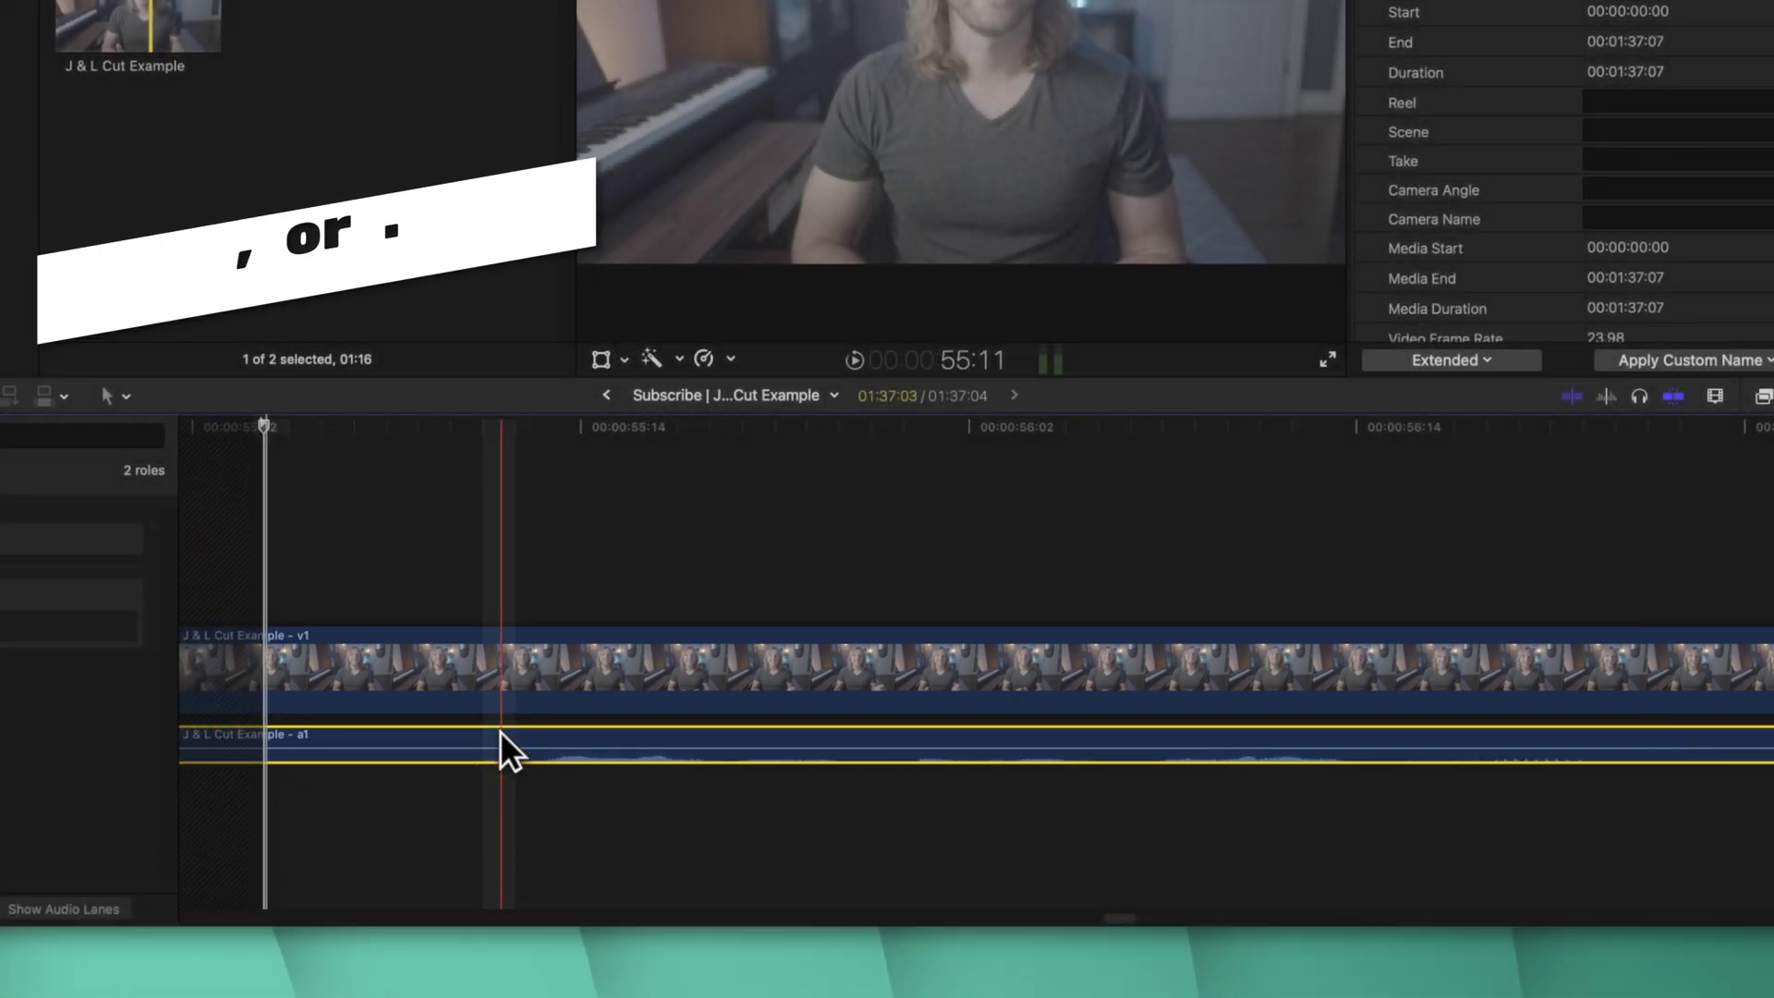
key(period)
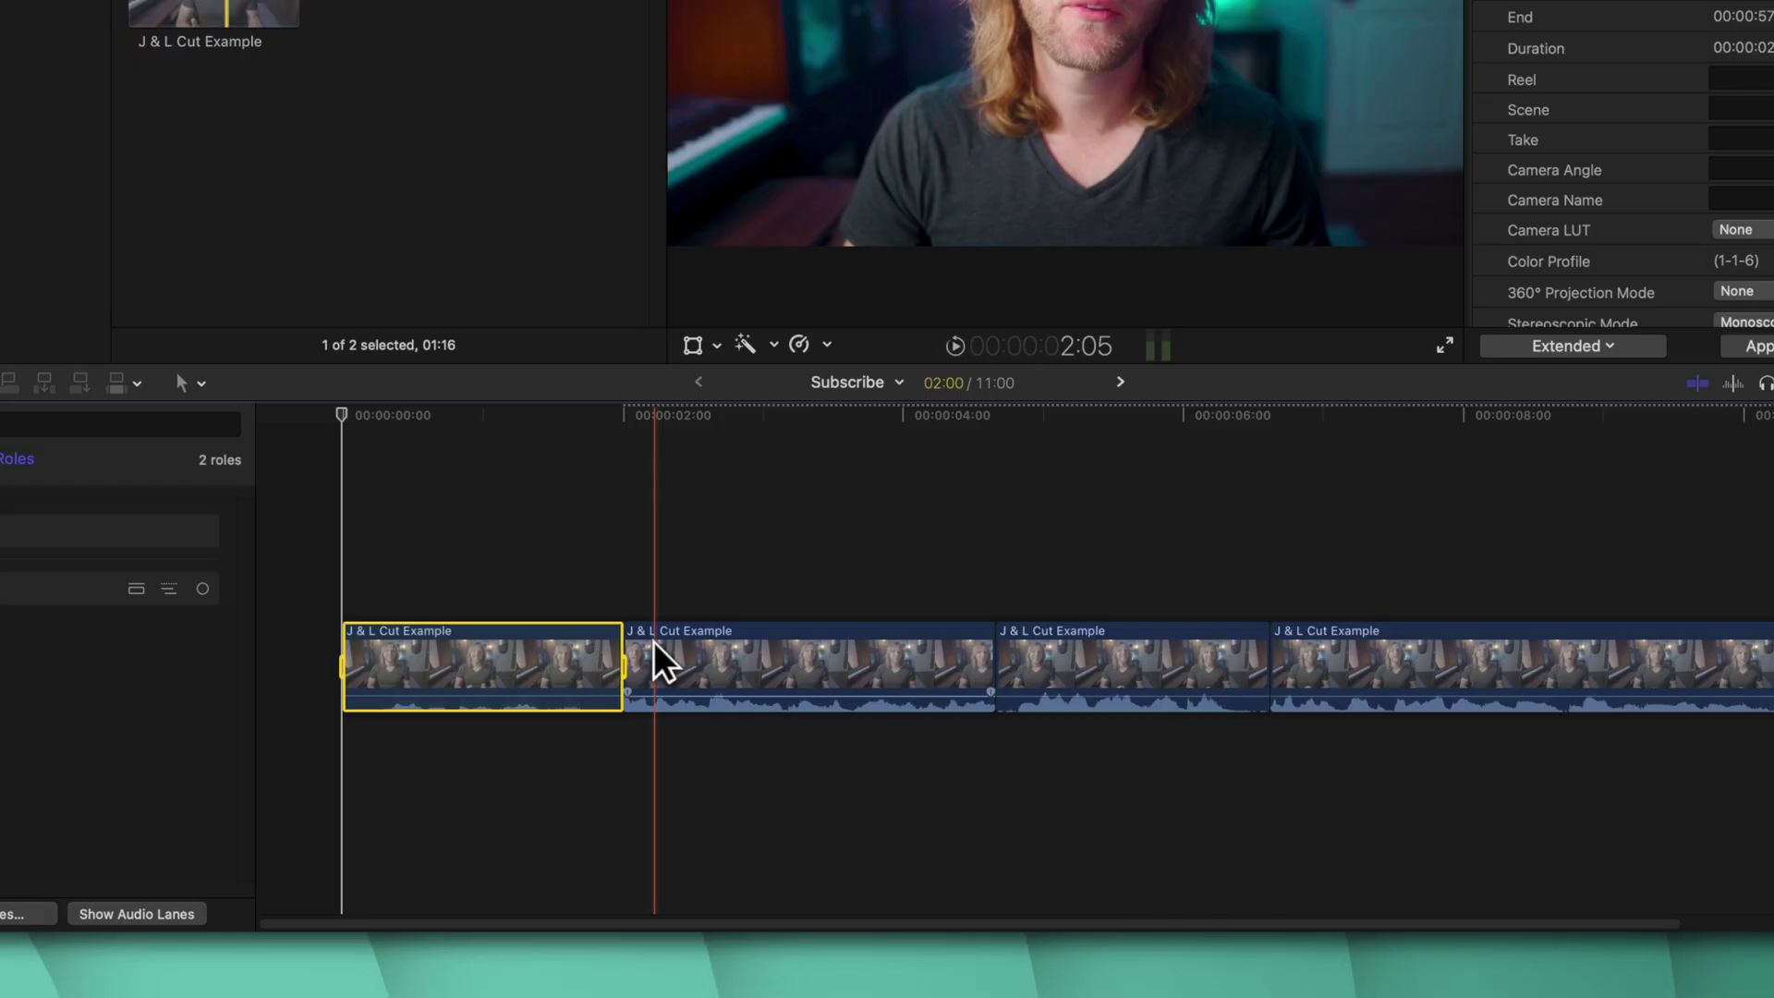
Step: Select the second clip in the Subscribe timeline and bring up the Clip menu
click(661, 643)
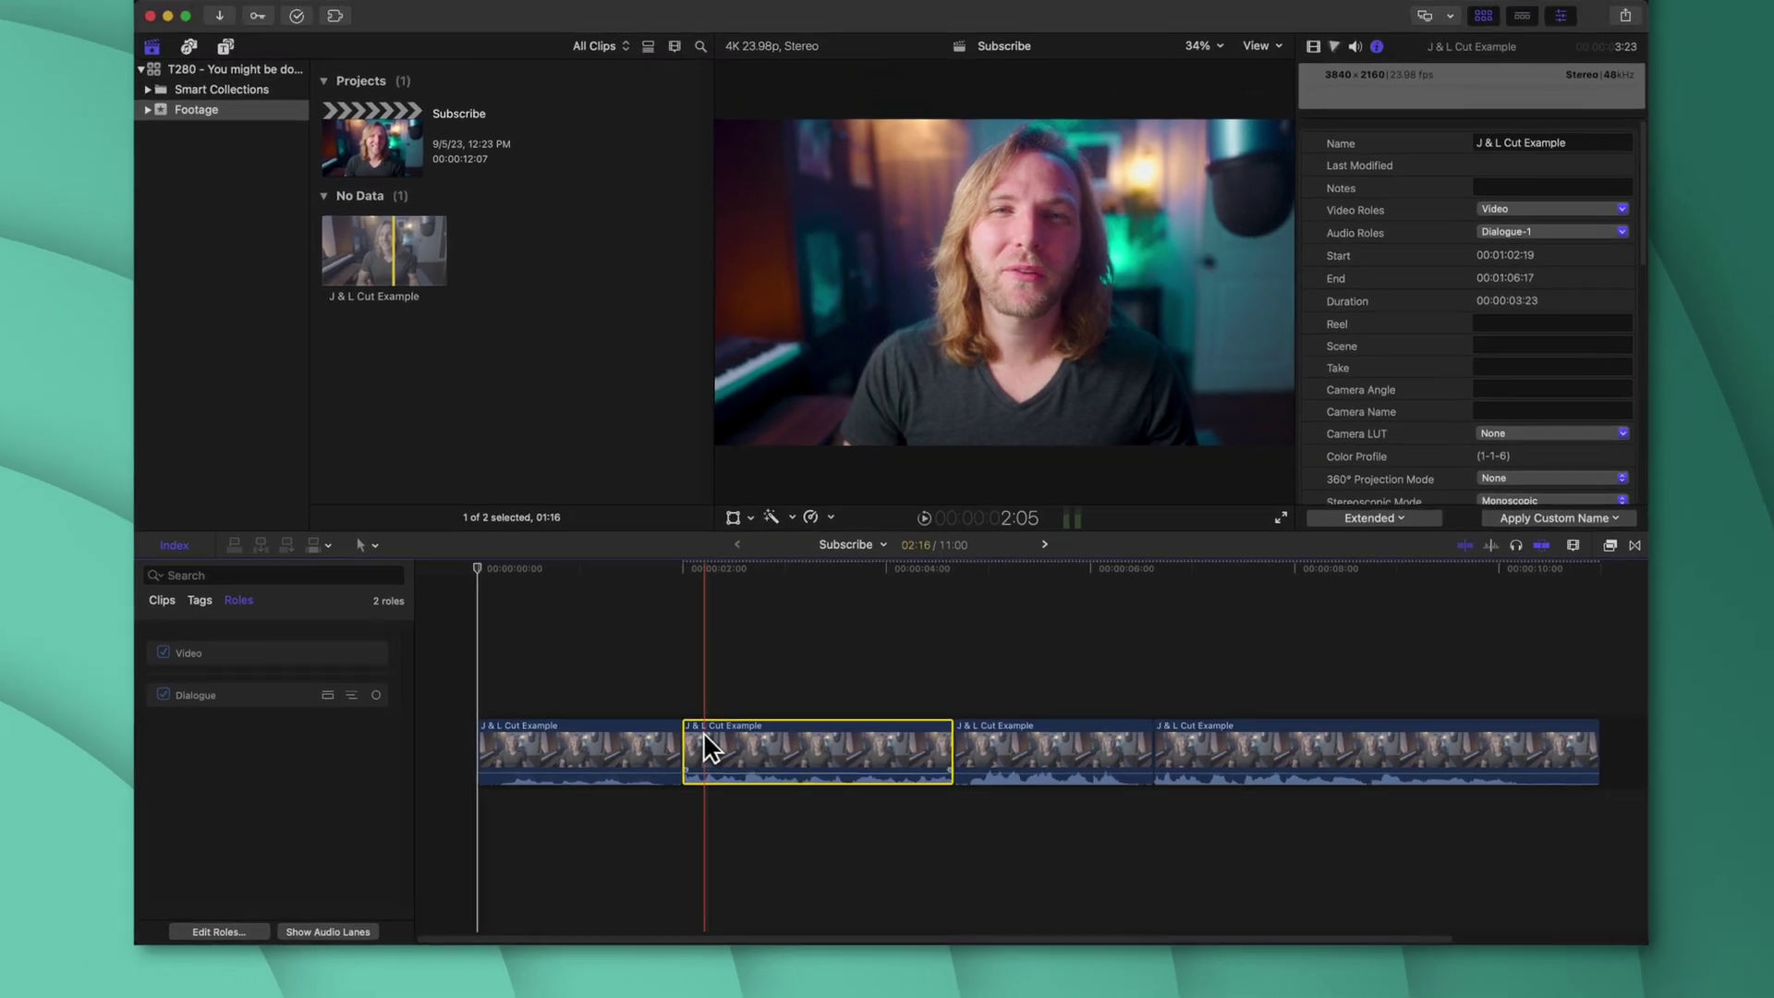
click(476, 64)
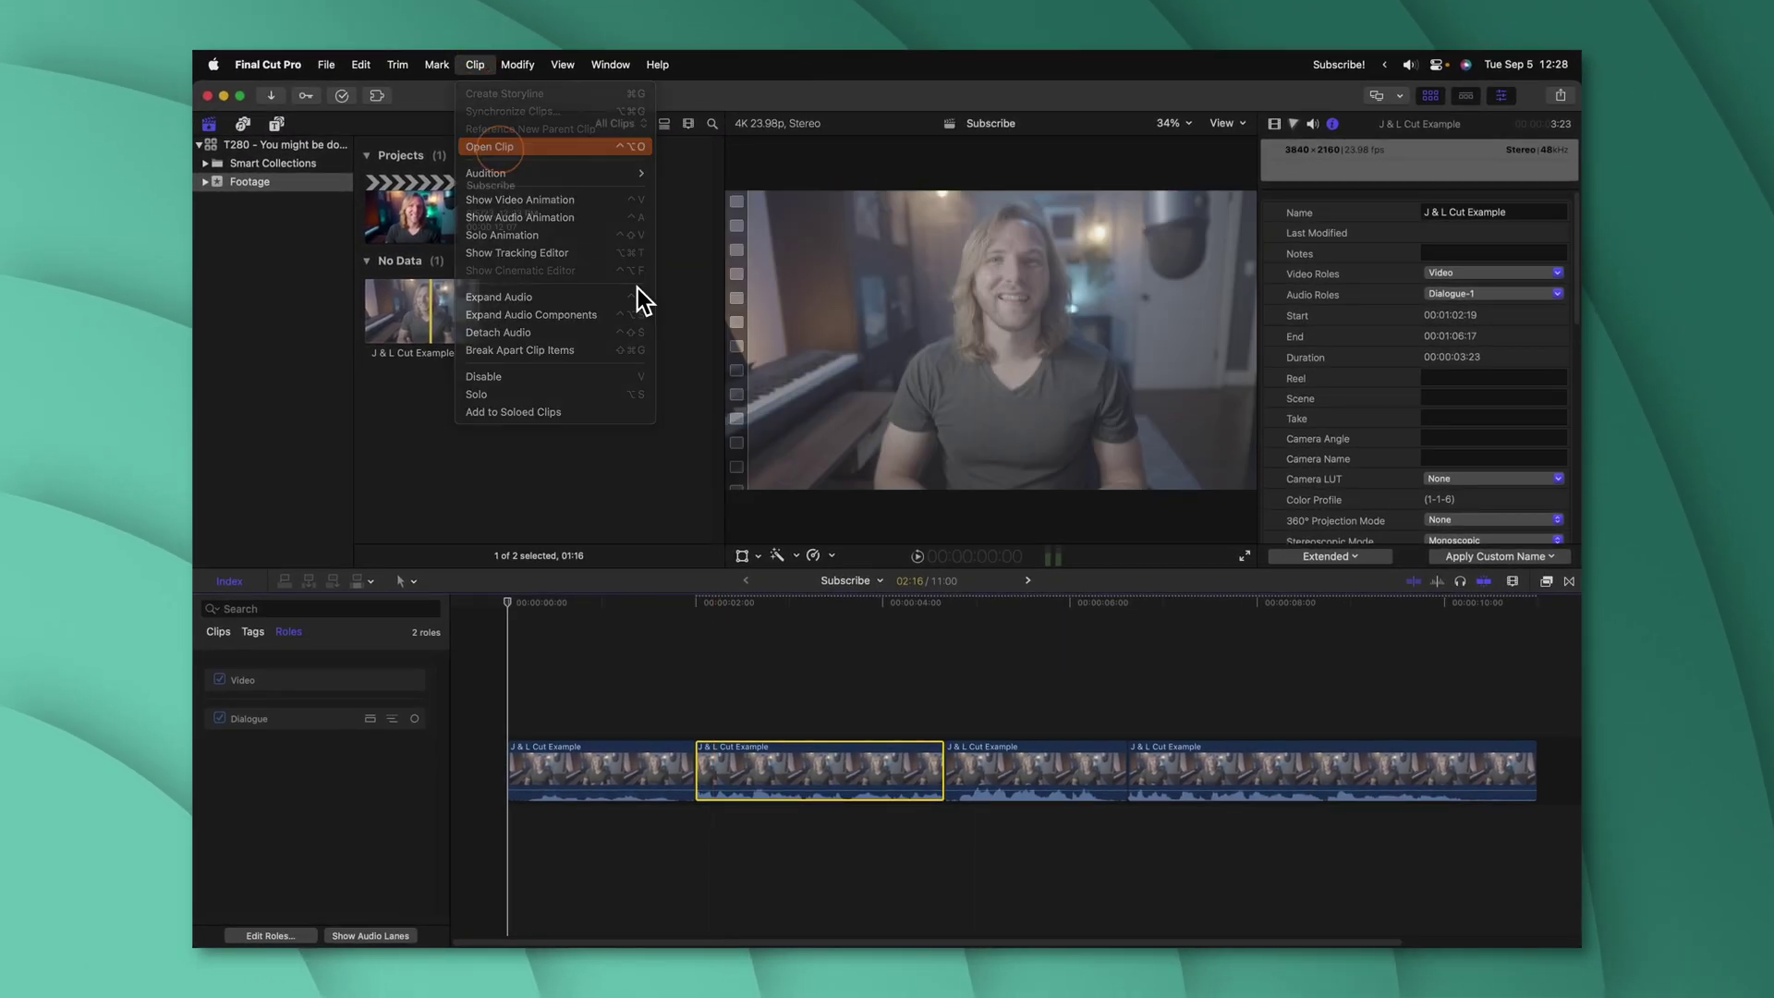